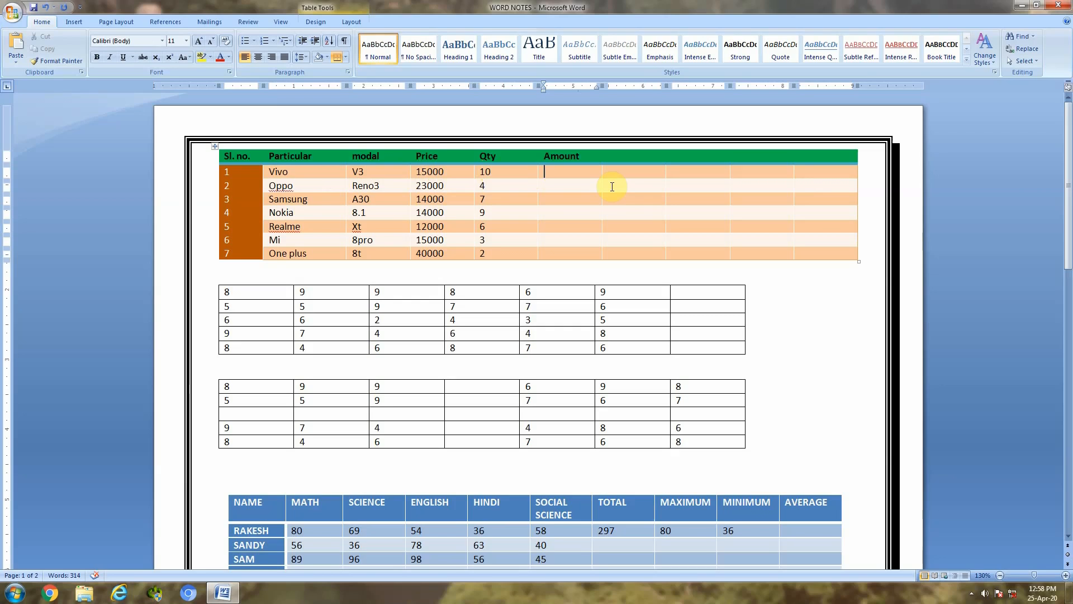
Step: Insert the field formula =d2*e2 in the Vivo row's Amount cell and calculate it
{"action": "key", "text": "ctrl+F9"}
{"action": "type", "text": "="}
{"action": "type", "text": "d2*e2"}
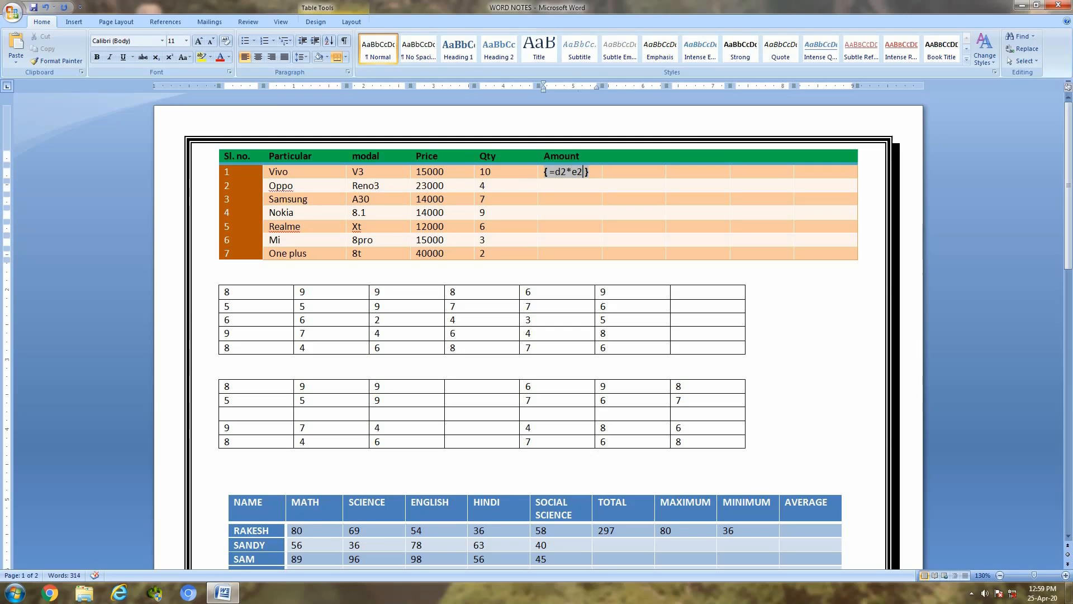
{"action": "key", "text": "F9"}
Step: Calculate the Oppo row's Amount with the field formula =d3*e3
{"action": "left_click", "coordinate": [554, 186]}
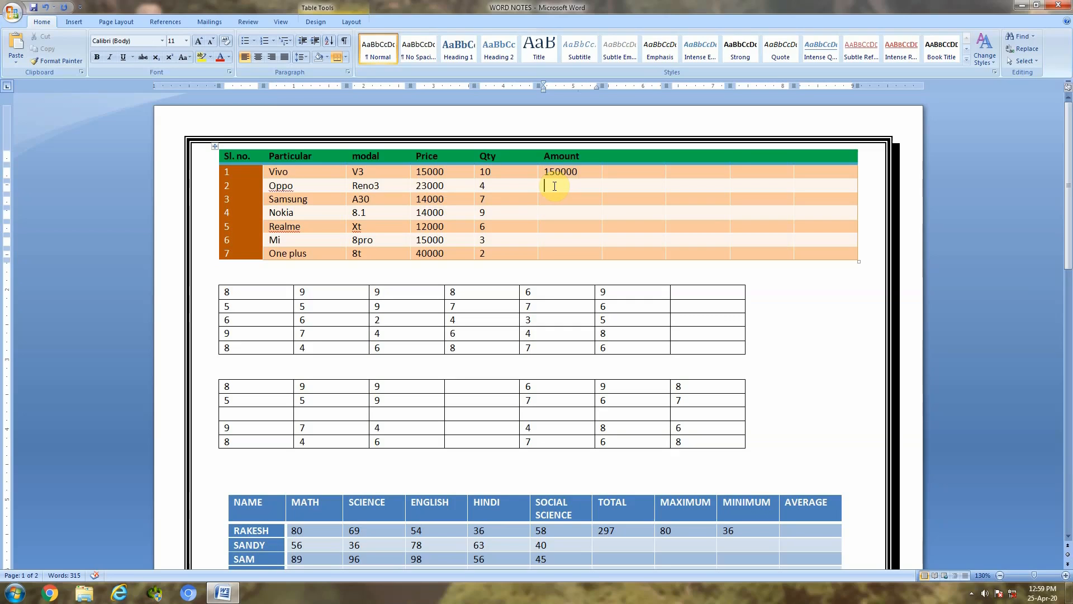
{"action": "key", "text": "ctrl+F9"}
{"action": "type", "text": "="}
{"action": "type", "text": "d3*e3"}
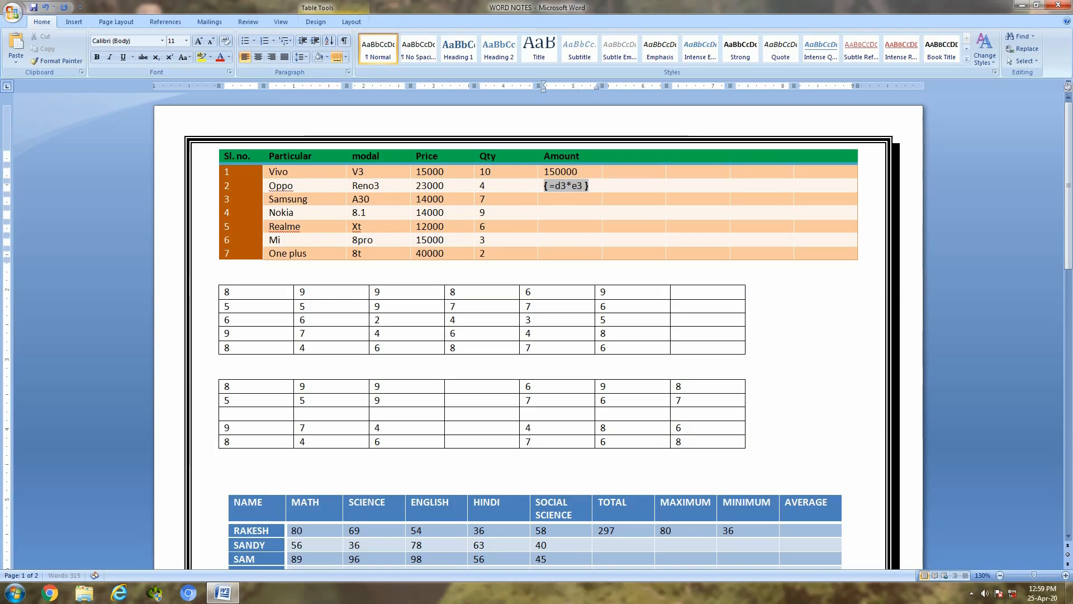
{"action": "key", "text": "F9"}
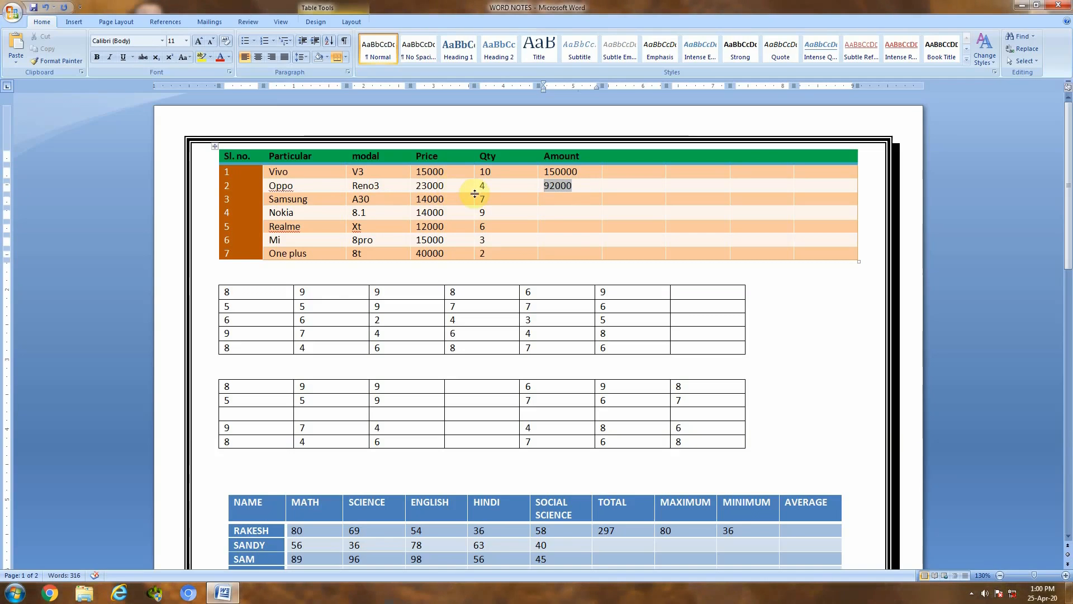
{"action": "left_click", "coordinate": [583, 188]}
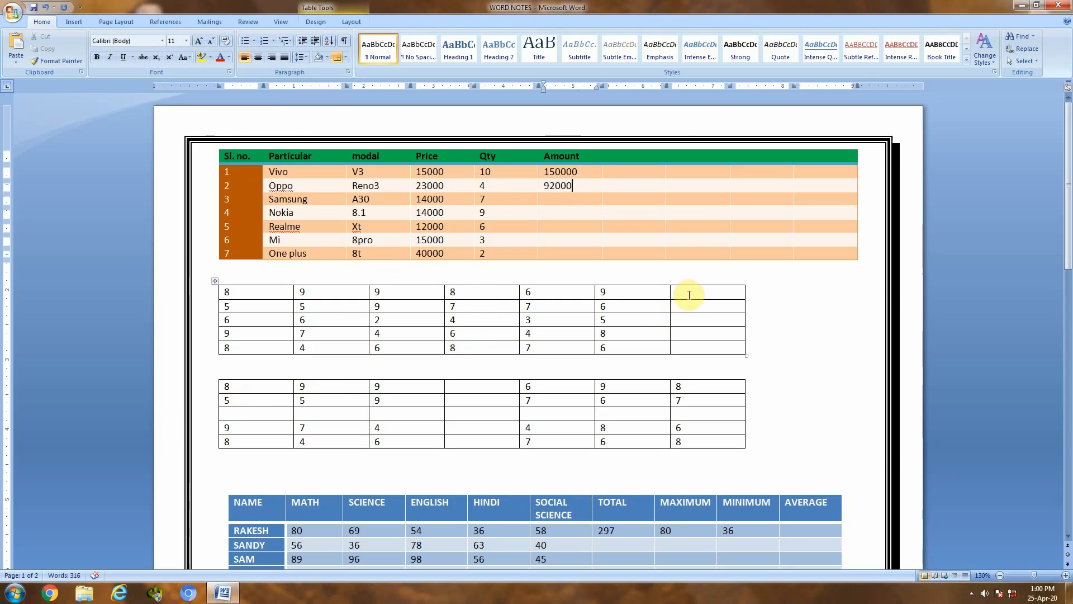
Step: Add an empty row at the end of the second table, directly below the phone price table
{"action": "left_click", "coordinate": [324, 348]}
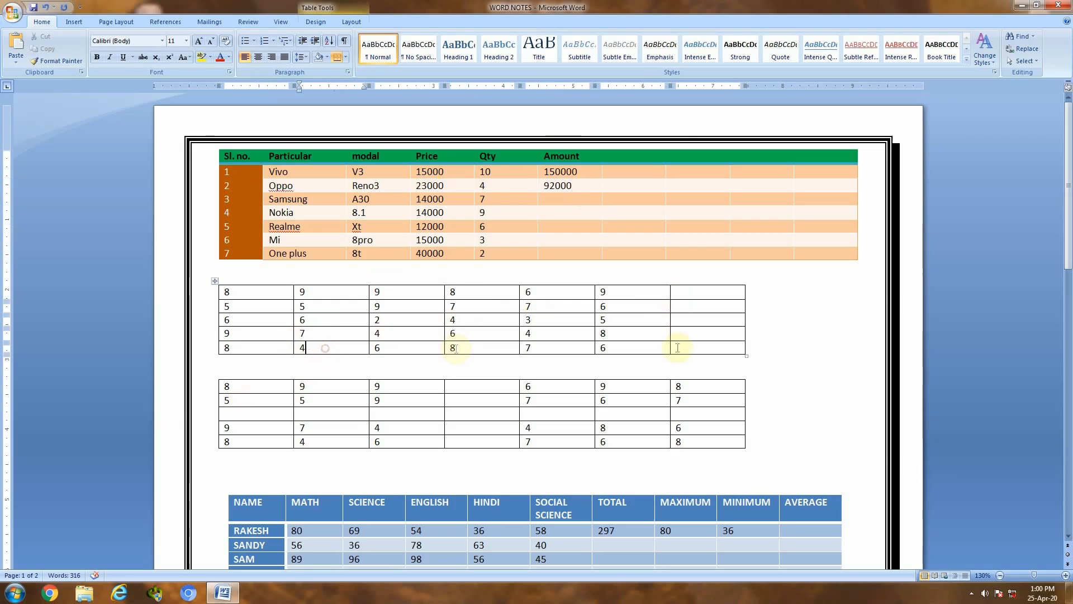
{"action": "left_click", "coordinate": [690, 346]}
{"action": "key", "text": "Tab"}
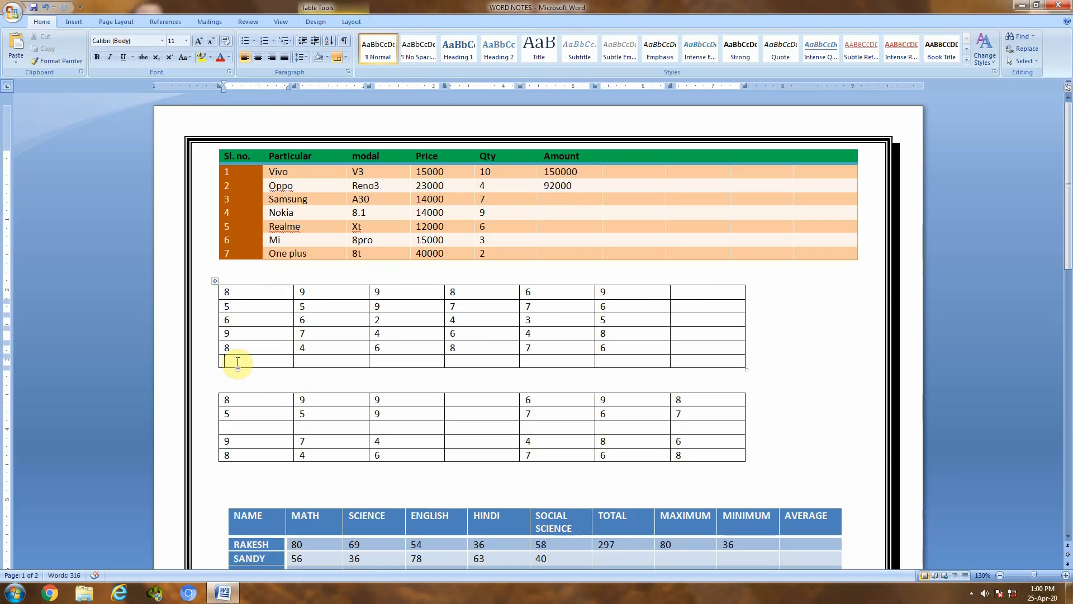
Step: Total the first column of the second table in its new row with the field formula =sum(above)
{"action": "key", "text": "ctrl+F9"}
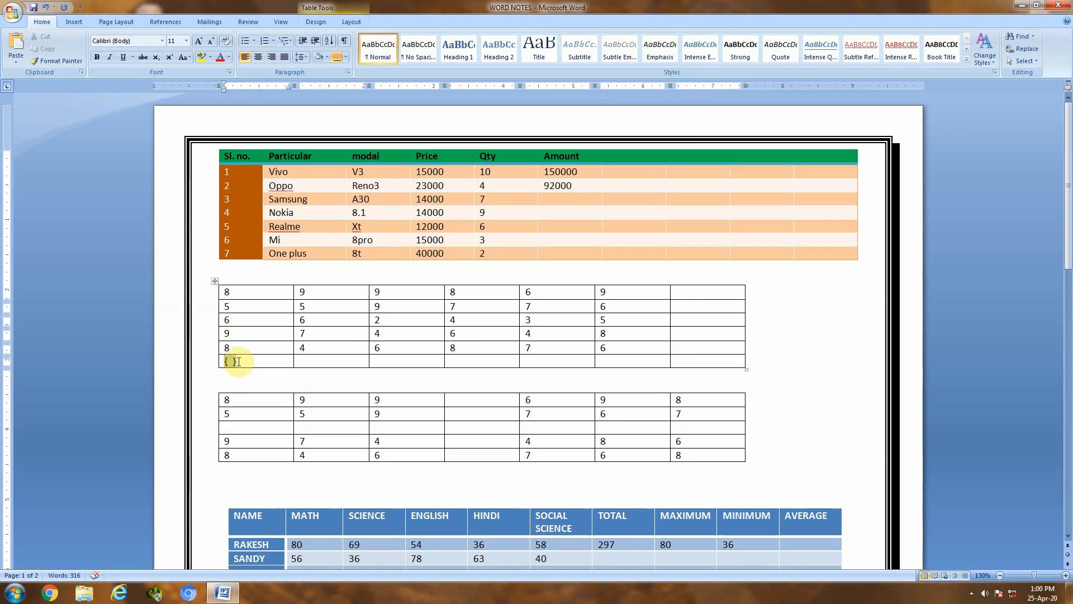
{"action": "type", "text": "=s"}
{"action": "type", "text": "um"}
{"action": "type", "text": "(a"}
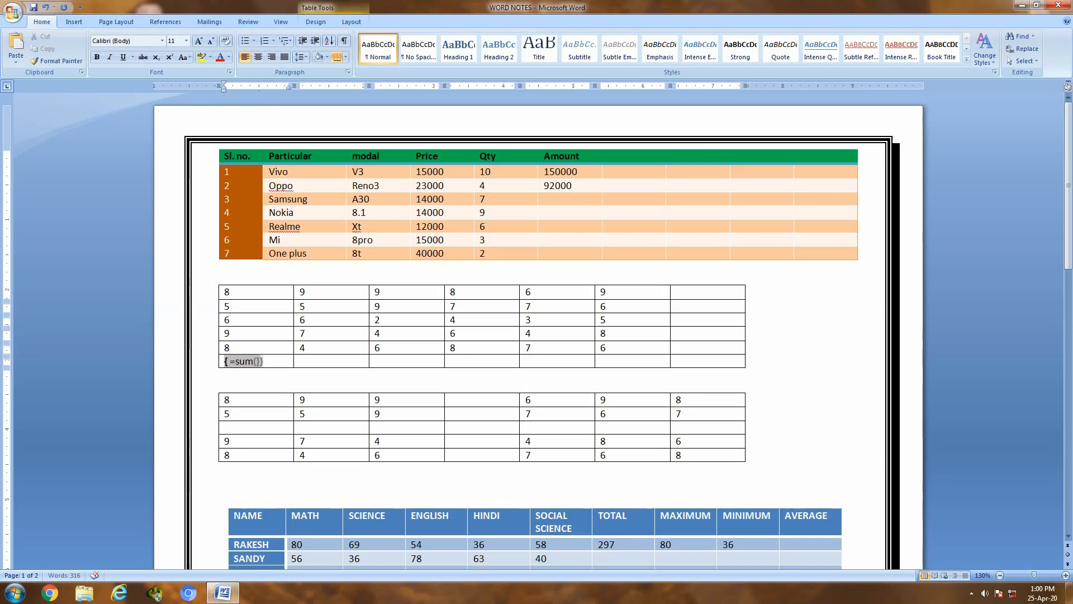
{"action": "type", "text": "bove"}
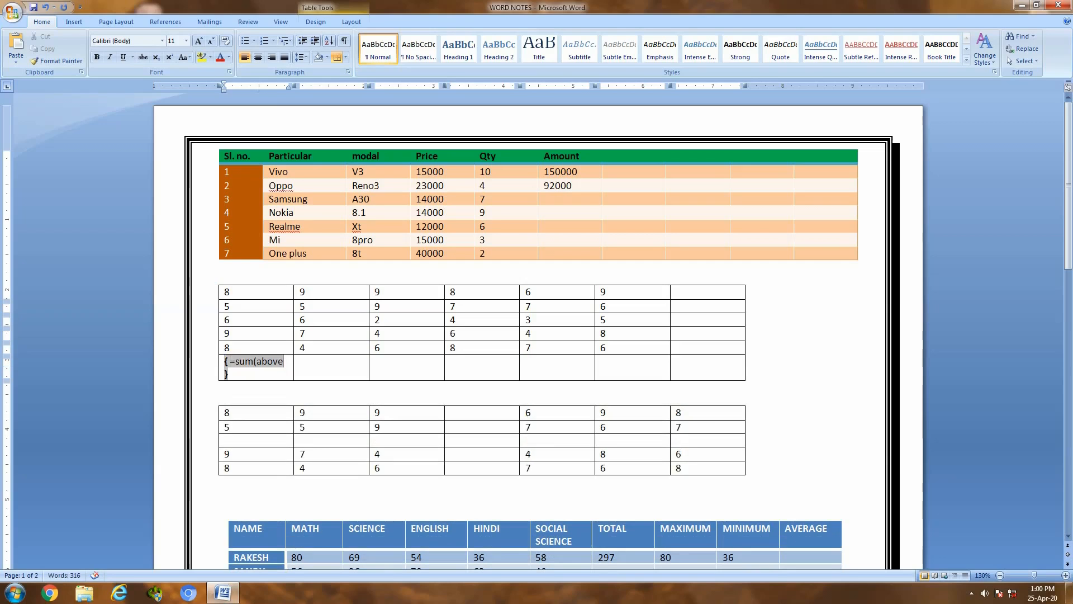
{"action": "type", "text": ")"}
{"action": "key", "text": "F9"}
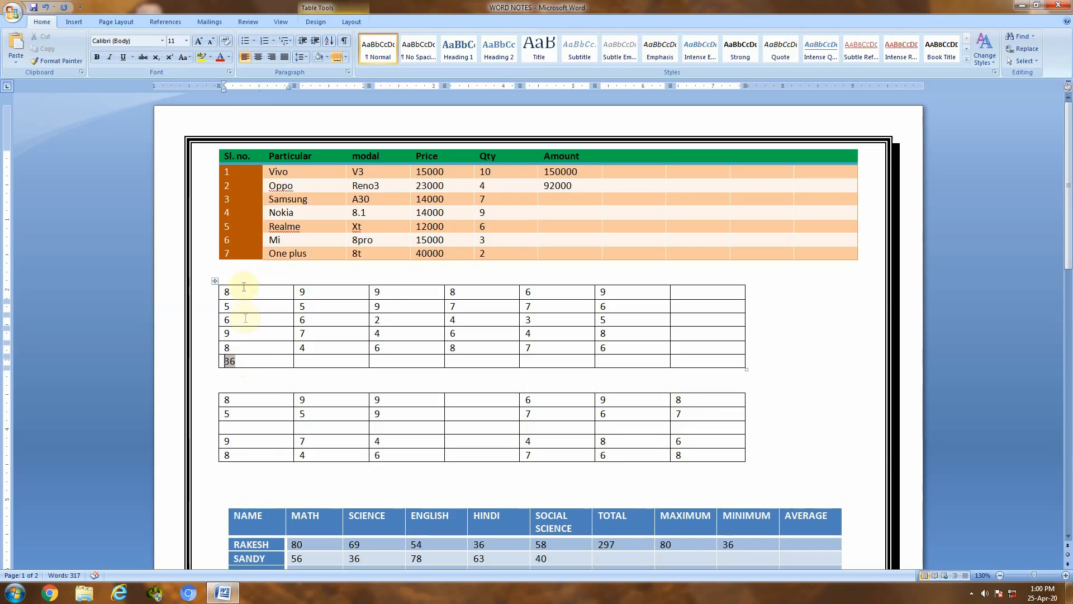
Step: Copy the first column's total to the next five cells of the second table's last row and update the fields
{"action": "double_click", "coordinate": [237, 363]}
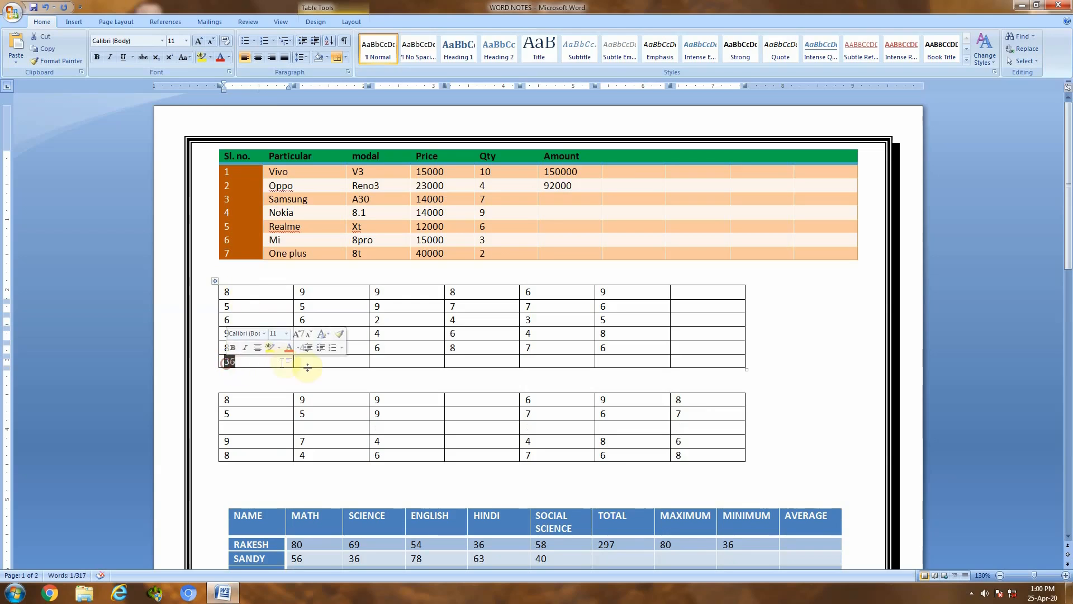
{"action": "left_click_drag", "start_coordinate": [237, 362], "coordinate": [226, 361]}
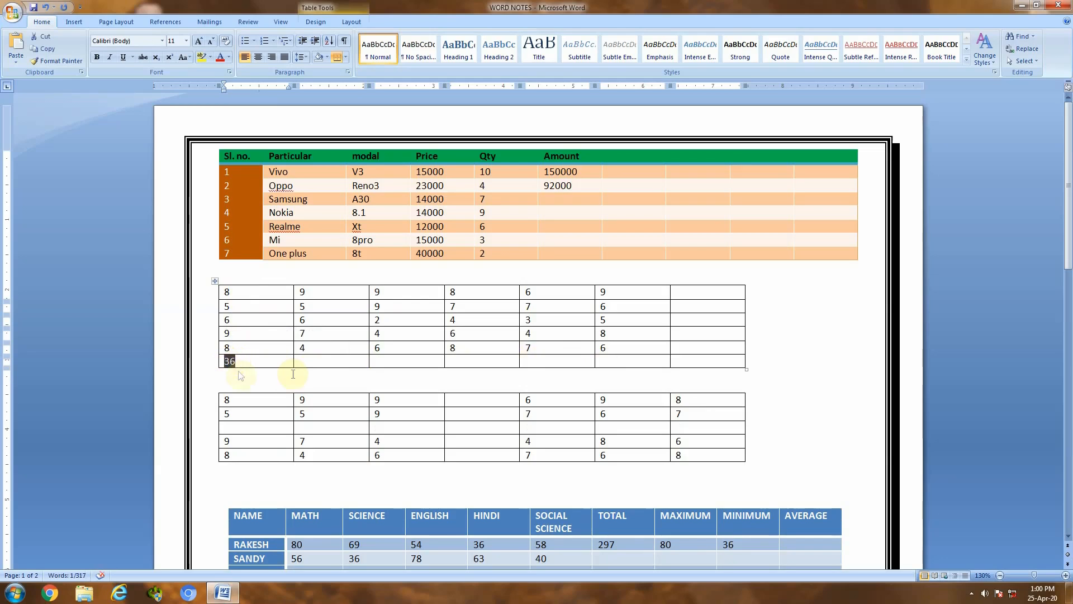
{"action": "left_click_drag", "start_coordinate": [300, 364], "coordinate": [609, 360]}
{"action": "key", "text": "ctrl+v"}
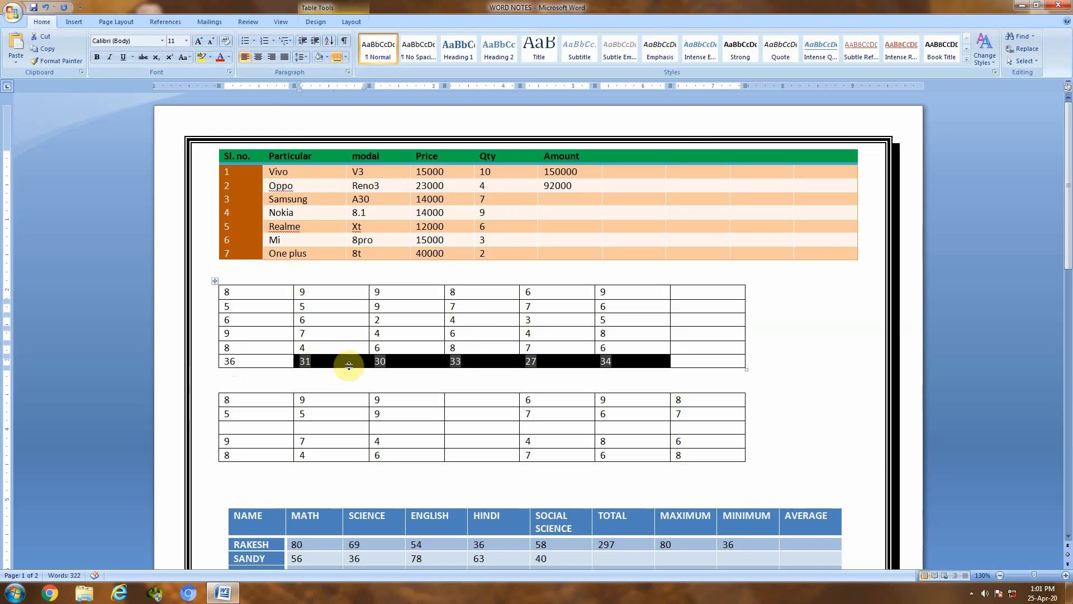
{"action": "key", "text": "F9"}
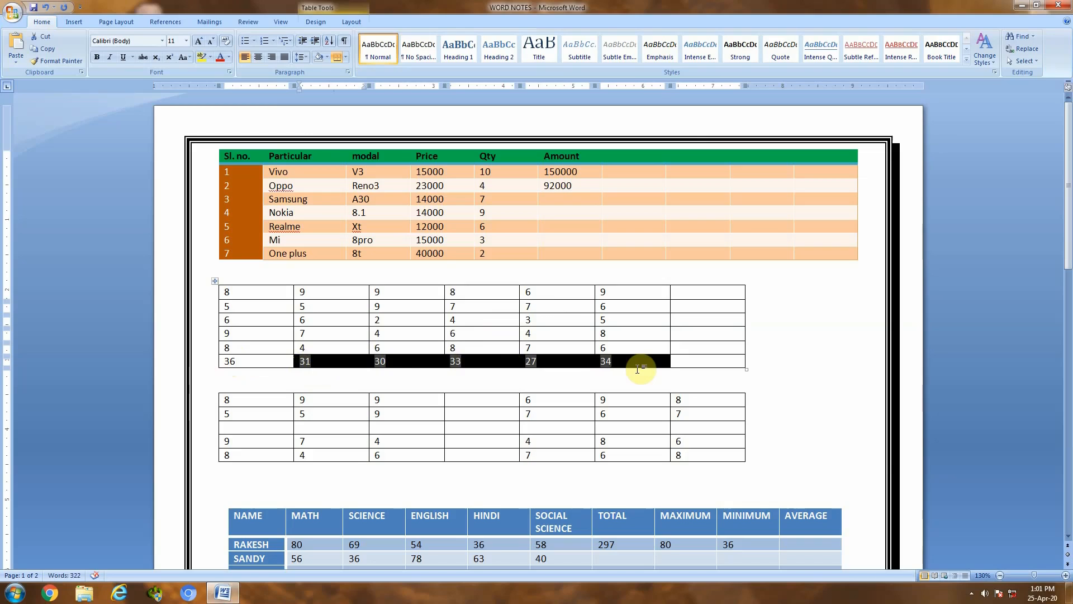
Step: Total the first row of the second table in its last column with the field formula =sum(left)
{"action": "left_click", "coordinate": [687, 291]}
{"action": "type", "text": "="}
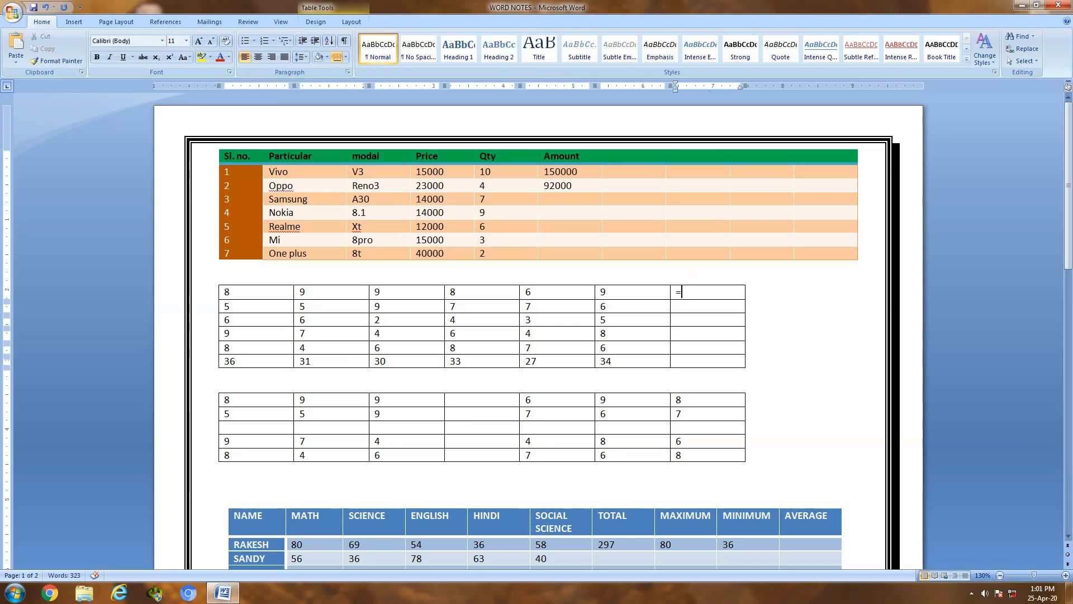
{"action": "key", "text": "BackSpace"}
{"action": "key", "text": "ctrl+F9"}
{"action": "type", "text": "=sum(l"}
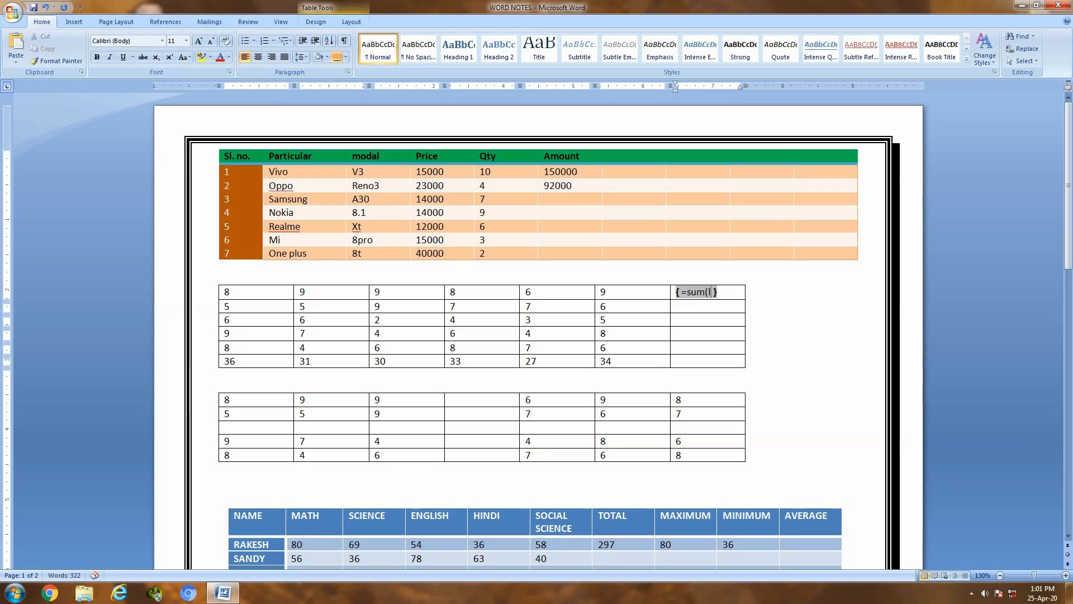
{"action": "type", "text": "ft)"}
{"action": "key", "text": "F9"}
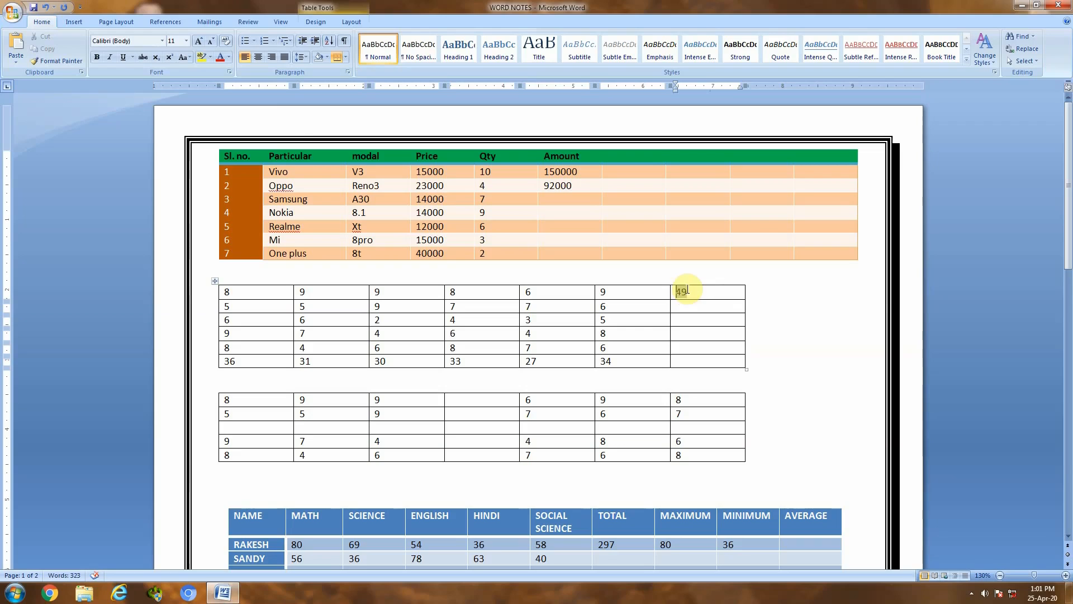
Step: Copy the first row's total down the last column to all remaining rows of the second table and update the fields
{"action": "double_click", "coordinate": [682, 291]}
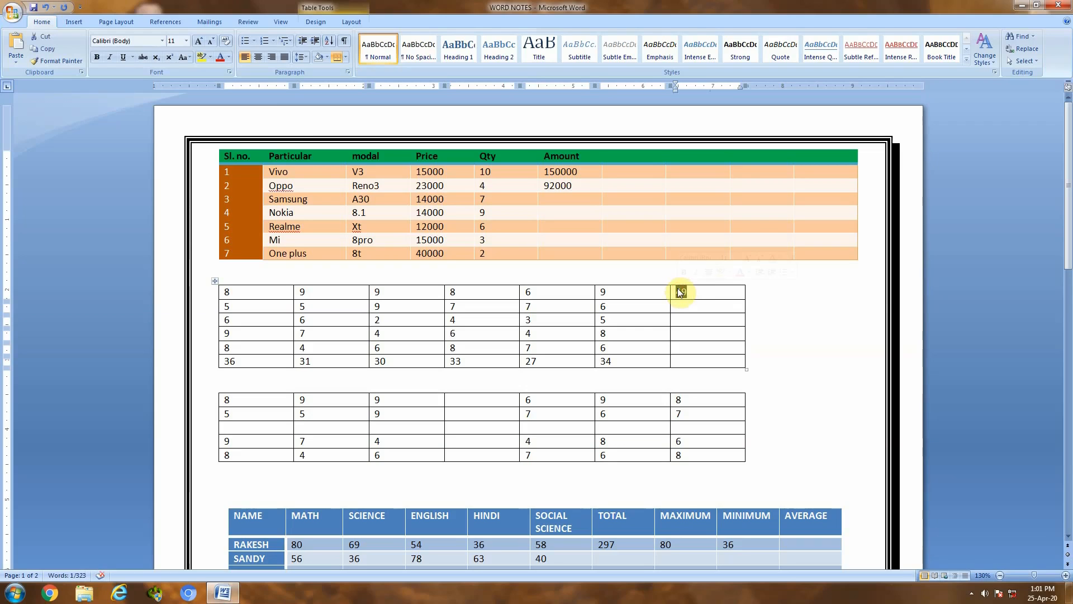
{"action": "left_click_drag", "start_coordinate": [690, 306], "coordinate": [693, 354]}
{"action": "left_click_drag", "start_coordinate": [689, 310], "coordinate": [692, 364]}
{"action": "key", "text": "ctrl+v"}
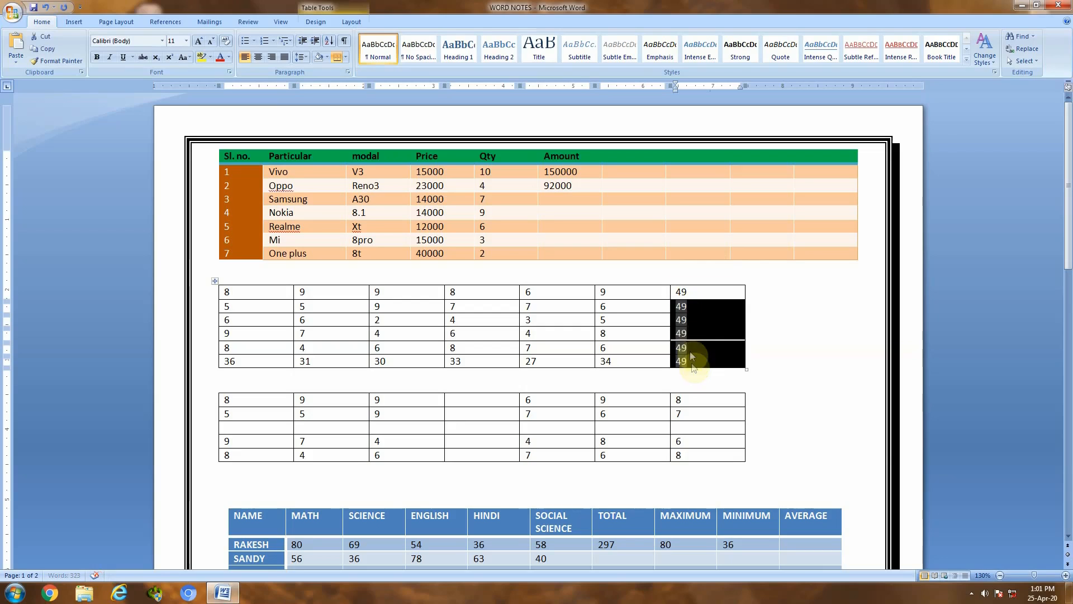
{"action": "key", "text": "F9"}
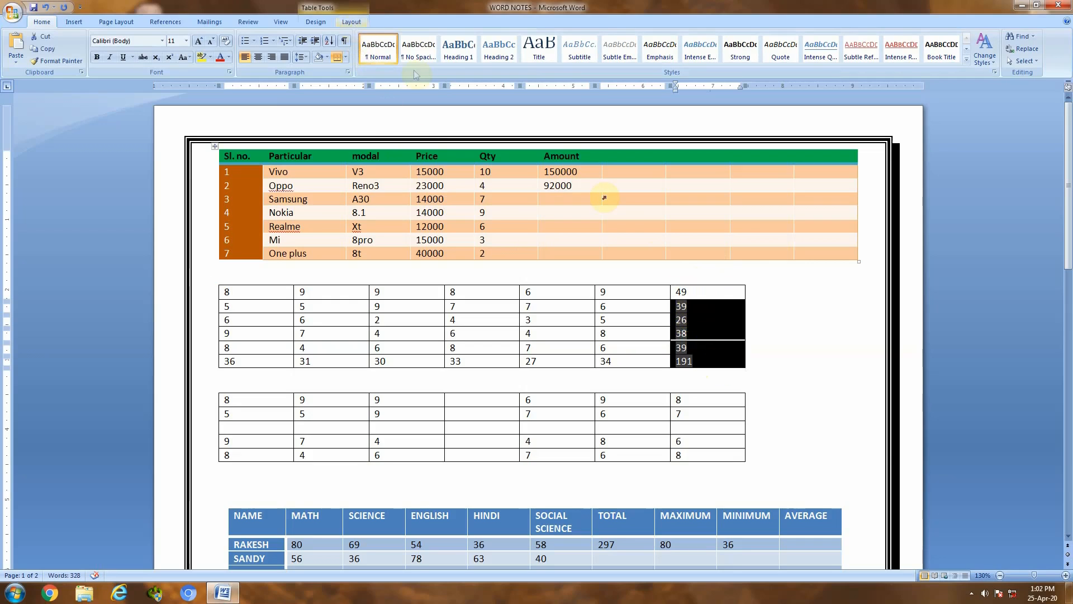
Step: Undo the row totals in the last column of the second table, including the =sum(left) field
{"action": "key", "text": "ctrl+z"}
{"action": "key", "text": "ctrl+z"}
{"action": "key", "text": "ctrl+z"}
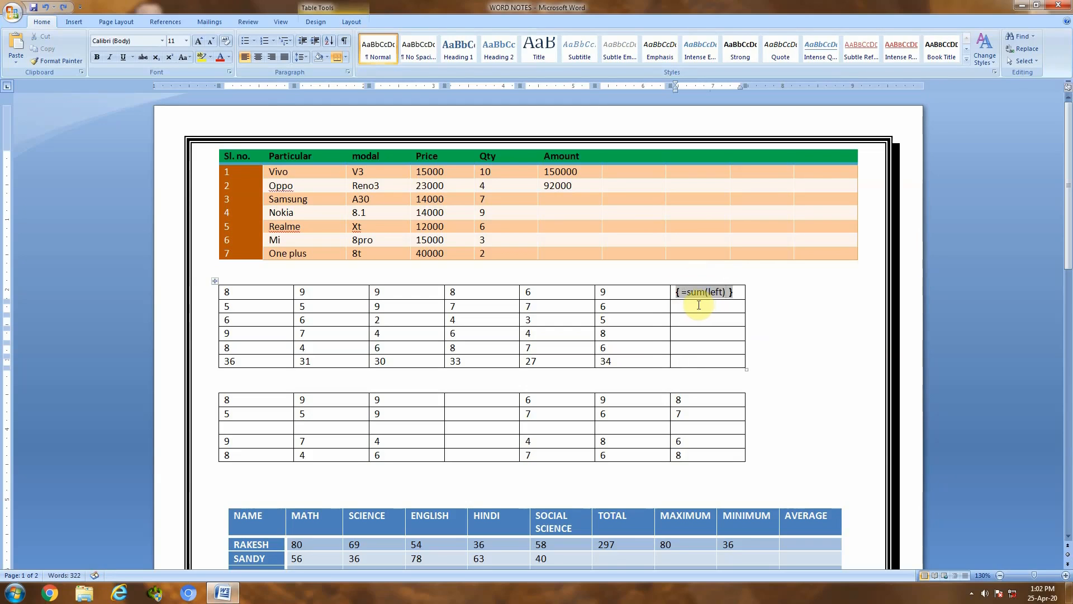
{"action": "key", "text": "ctrl+z"}
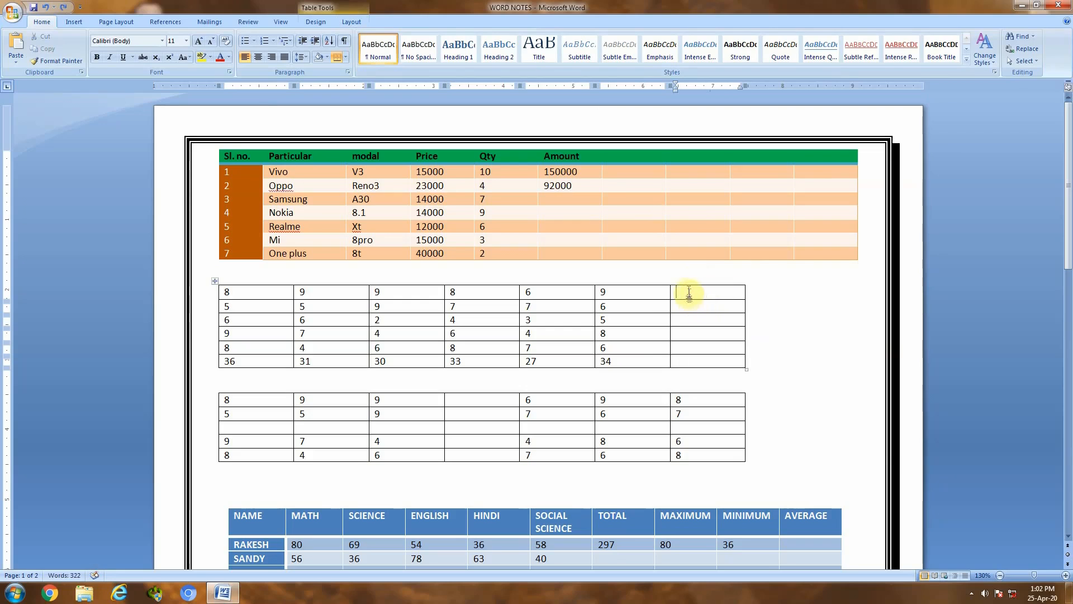
Step: Total the second table's first row in its last column using the Formula command with =SUM(LEFT)
{"action": "left_click", "coordinate": [352, 21]}
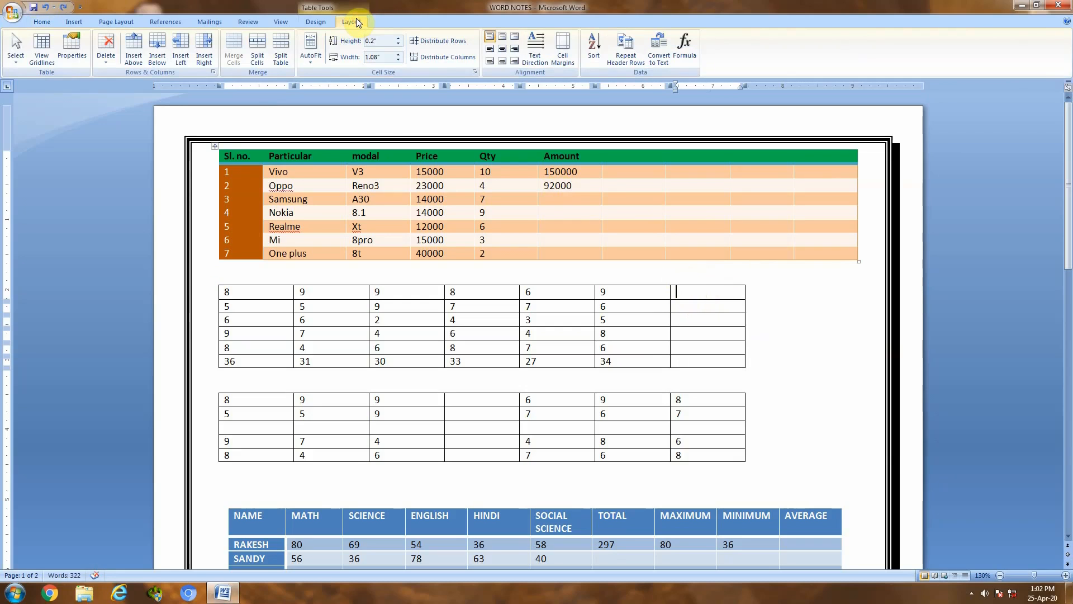
{"action": "left_click", "coordinate": [683, 66]}
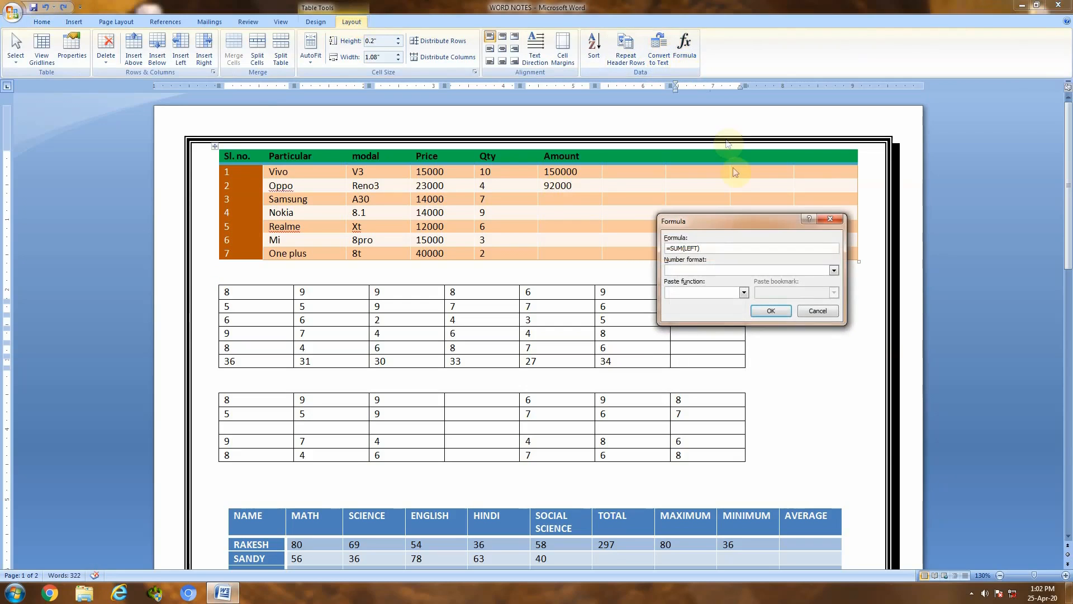
{"action": "left_click_drag", "start_coordinate": [721, 219], "coordinate": [369, 250]}
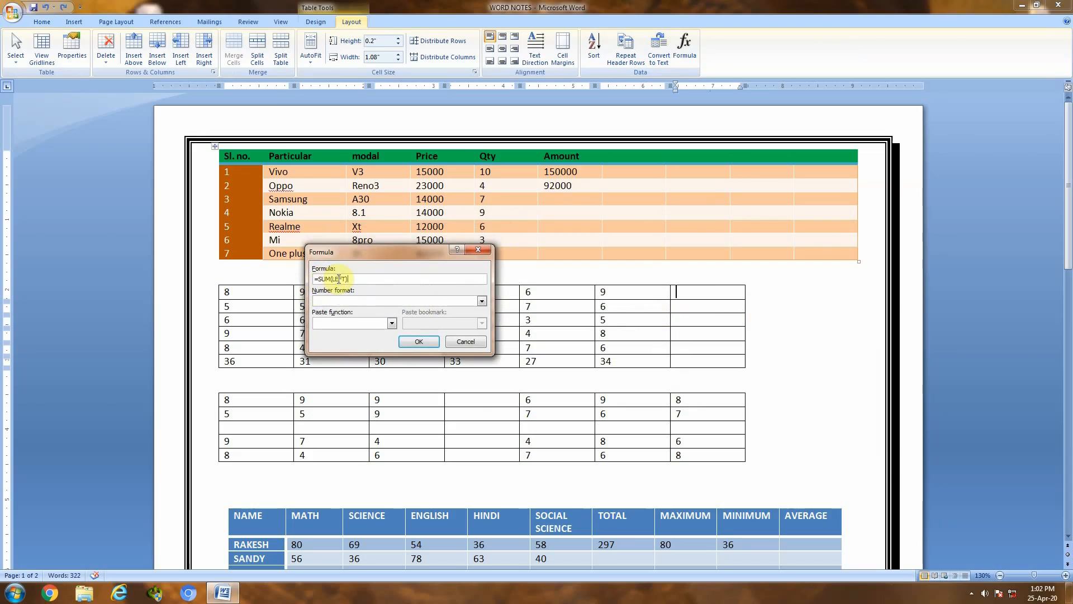
{"action": "left_click", "coordinate": [419, 342]}
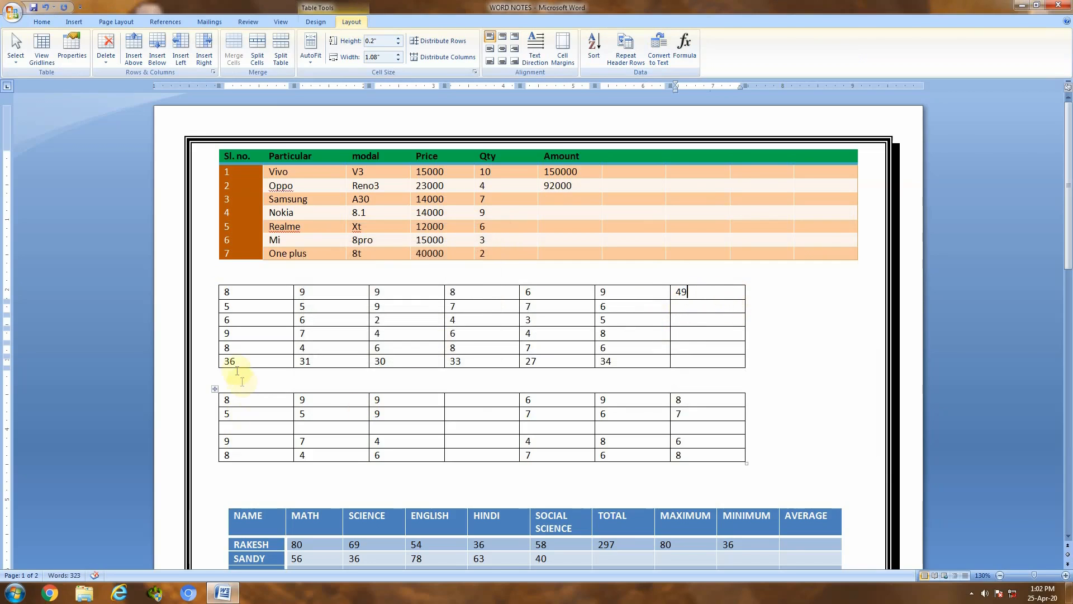
Step: Clear the totals in the second table's last row and insert =SUM(ABOVE) in its first cell with the Formula command
{"action": "left_click_drag", "start_coordinate": [224, 361], "coordinate": [632, 368]}
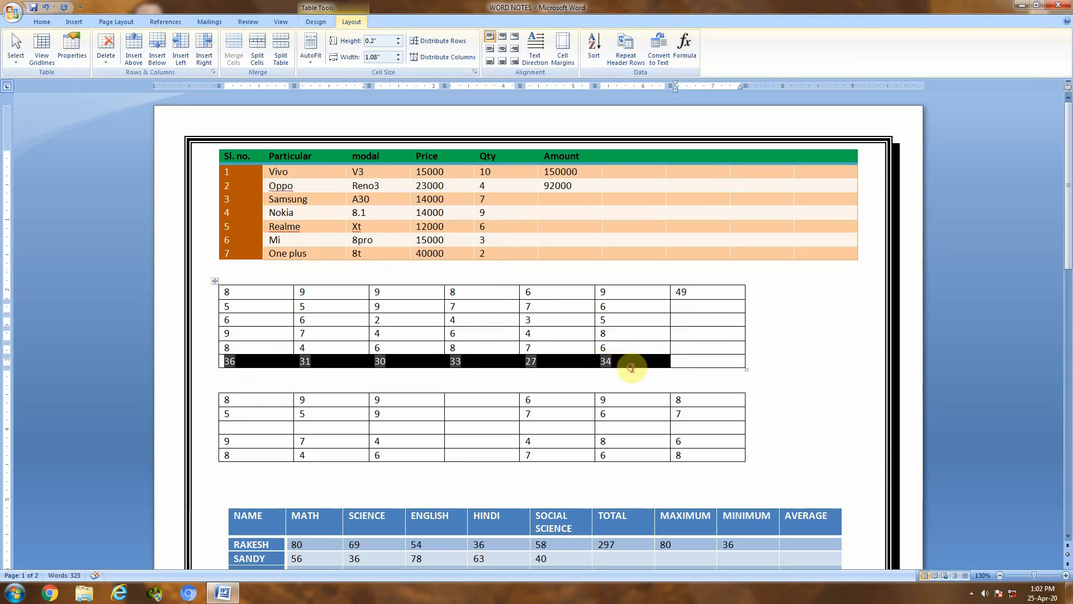
{"action": "key", "text": "Delete"}
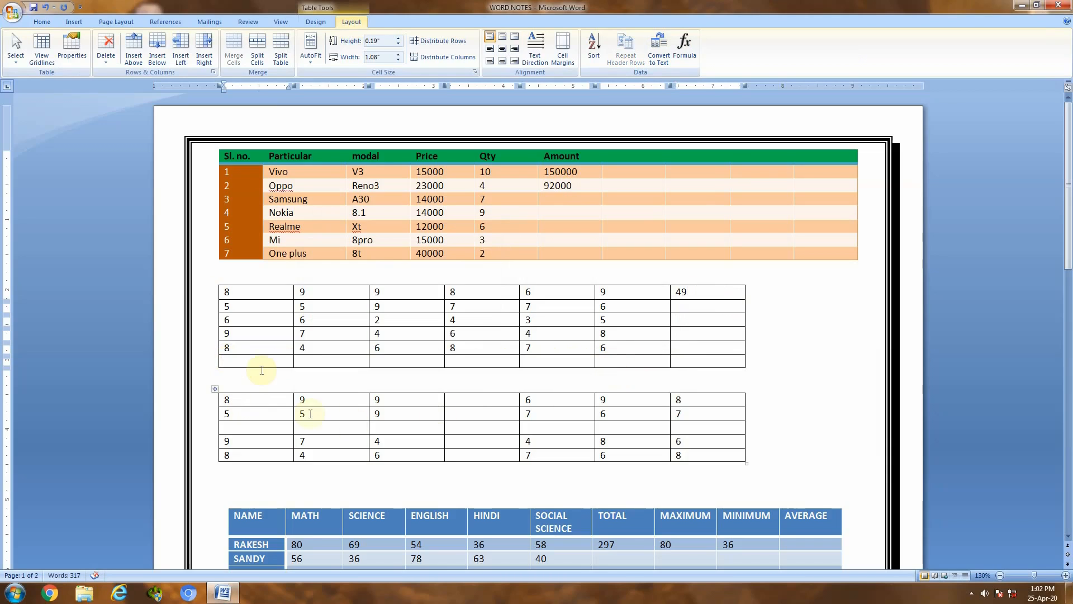
{"action": "left_click", "coordinate": [684, 47]}
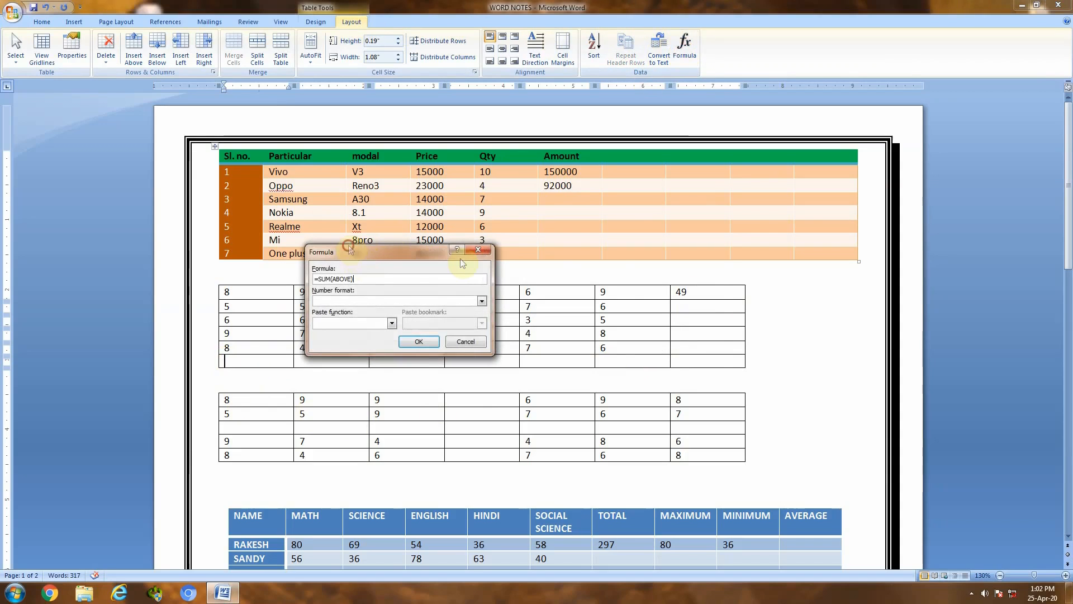
{"action": "left_click_drag", "start_coordinate": [348, 248], "coordinate": [572, 266]}
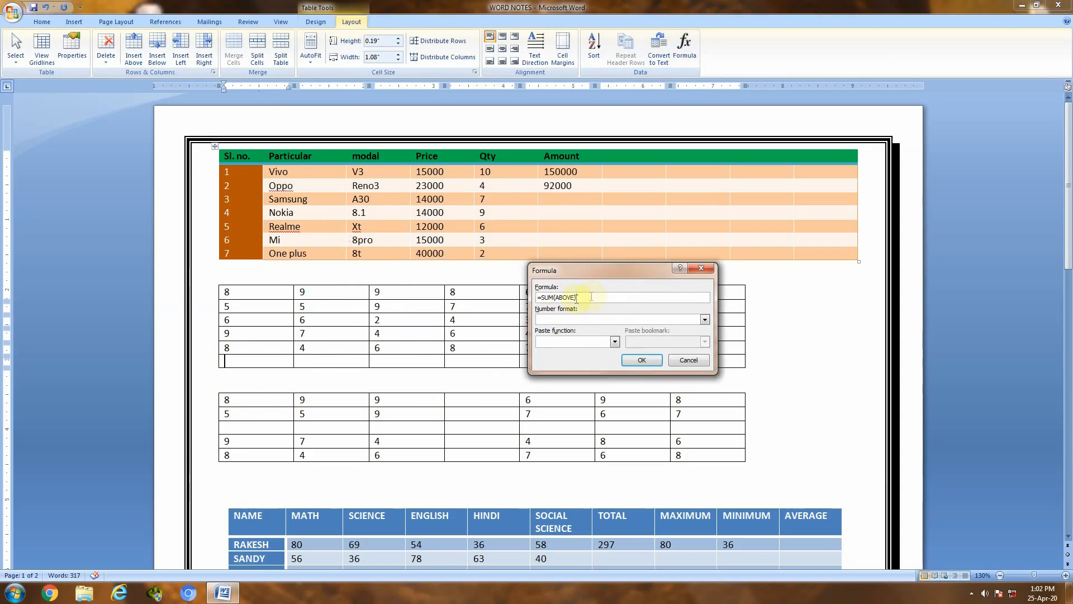
{"action": "left_click", "coordinate": [640, 360]}
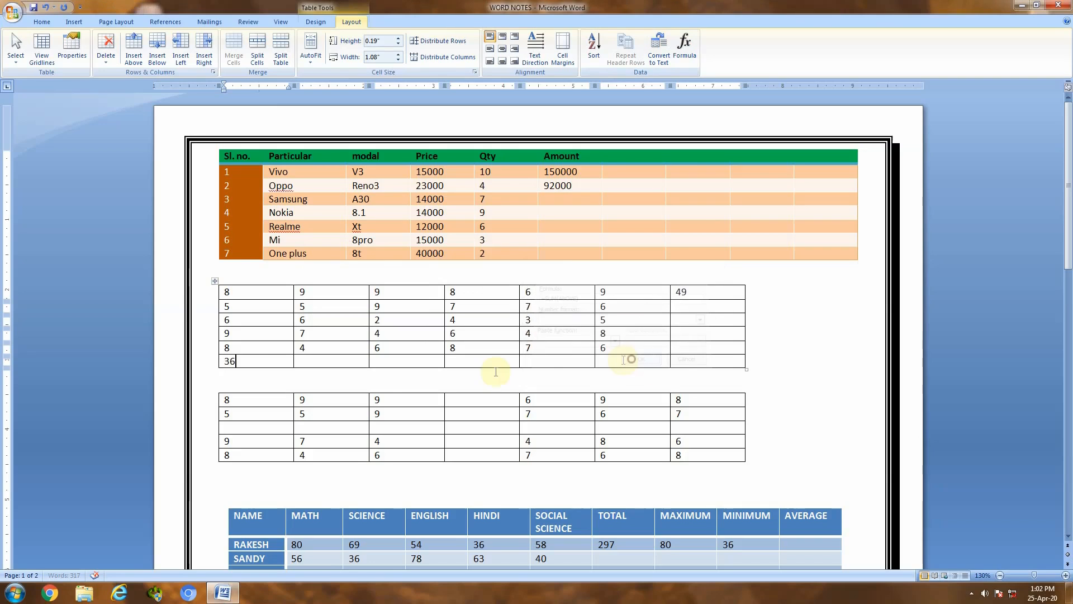
Step: Copy the =SUM(ABOVE) total across the second to sixth columns of the second table's last row and recalculate the fields
{"action": "double_click", "coordinate": [226, 361]}
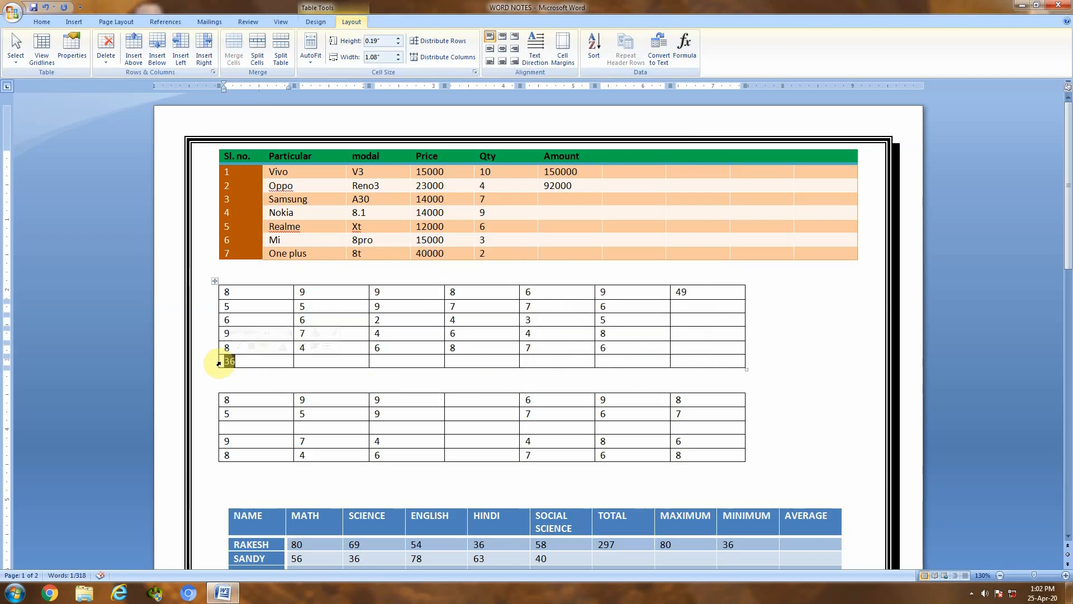
{"action": "left_click_drag", "start_coordinate": [304, 362], "coordinate": [606, 361]}
{"action": "key", "text": "ctrl+v"}
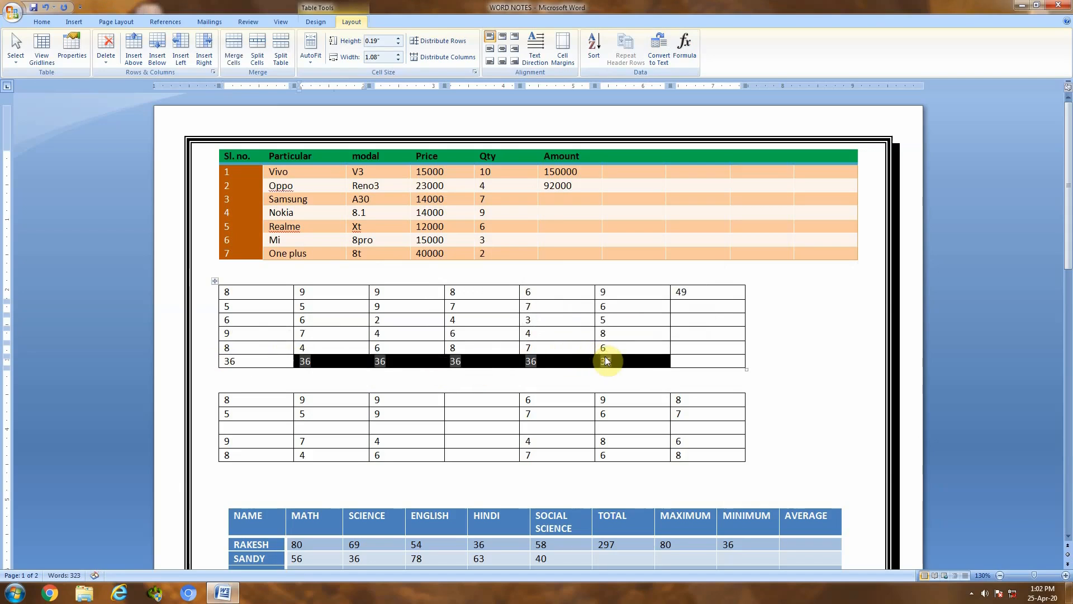
{"action": "key", "text": "F9"}
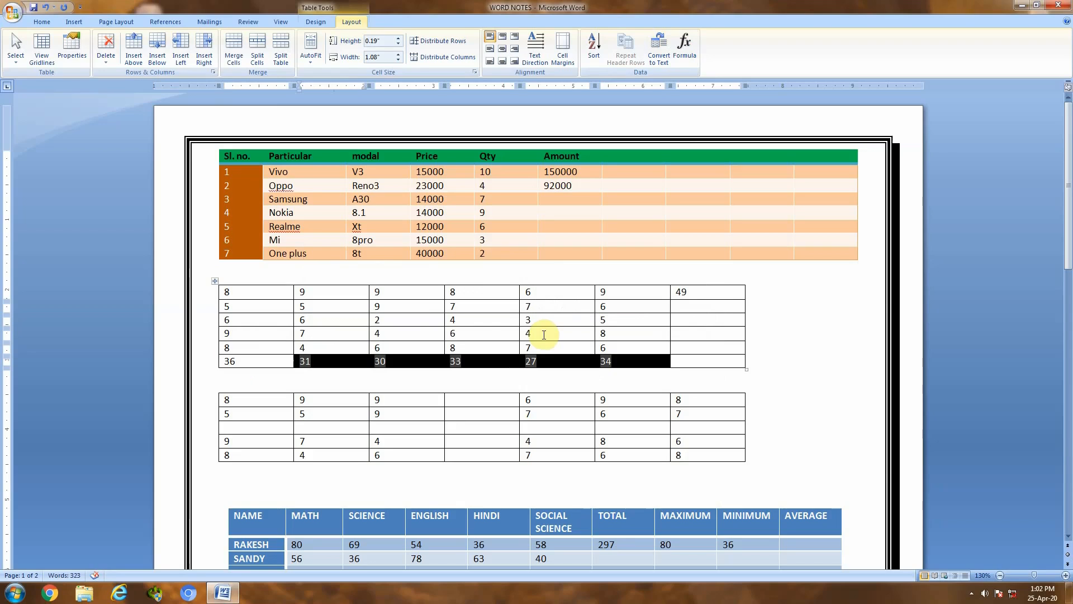
Step: Insert a =sum(above,below) field in the first cell of the third table's empty middle row and calculate it
{"action": "left_click", "coordinate": [414, 333]}
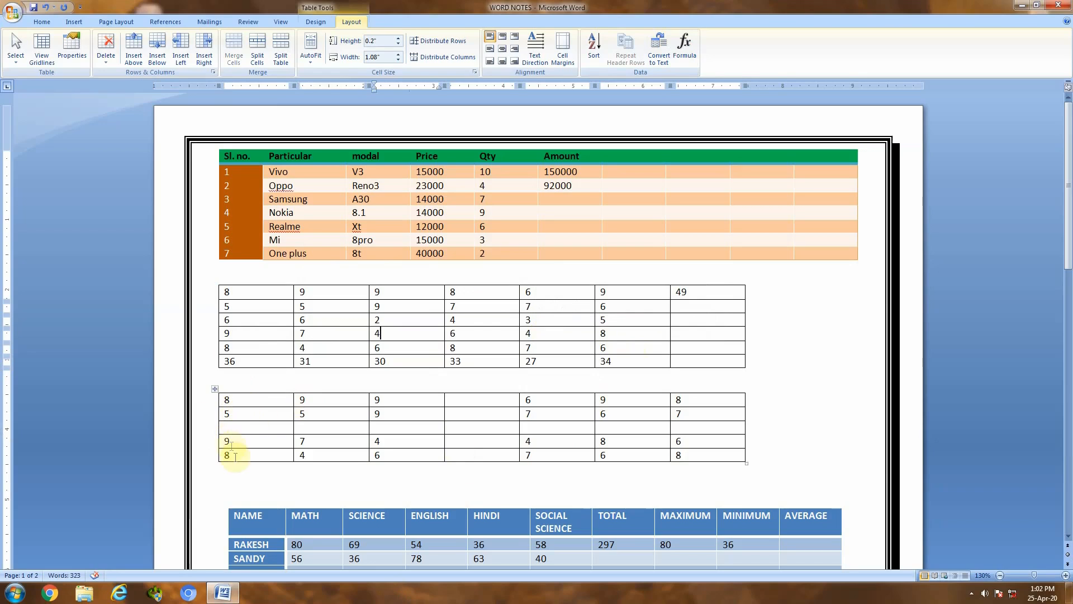
{"action": "left_click", "coordinate": [233, 427]}
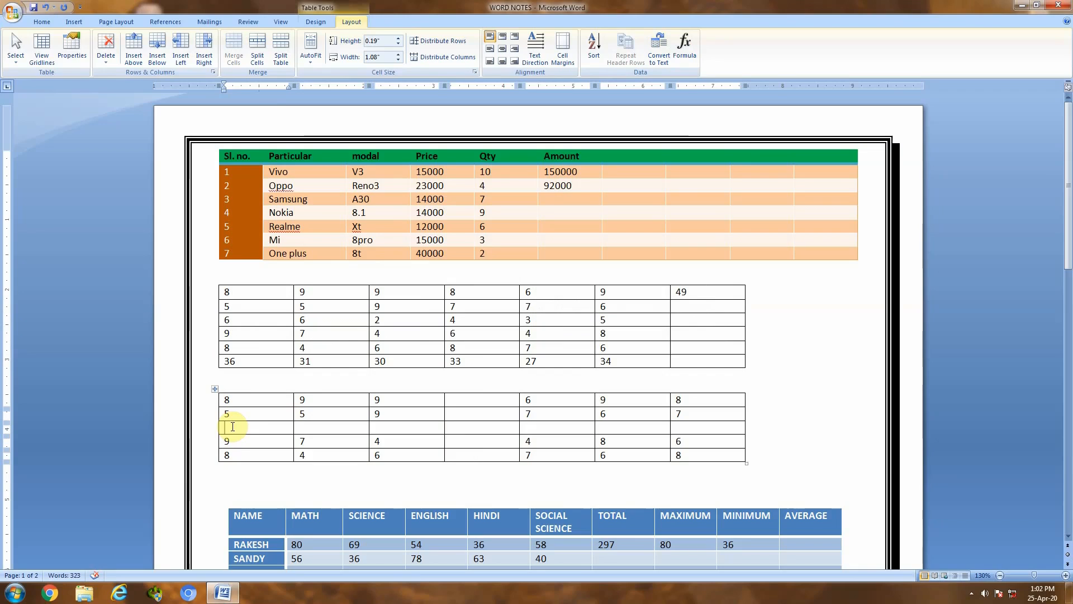
{"action": "key", "text": "ctrl+F9"}
{"action": "type", "text": "="}
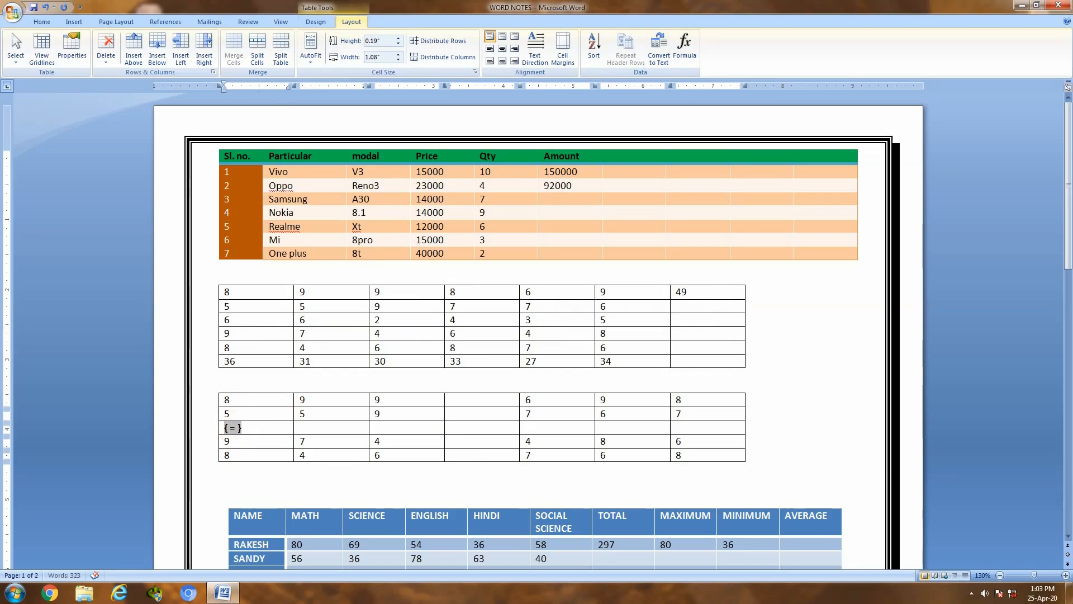
{"action": "type", "text": "sum()above"}
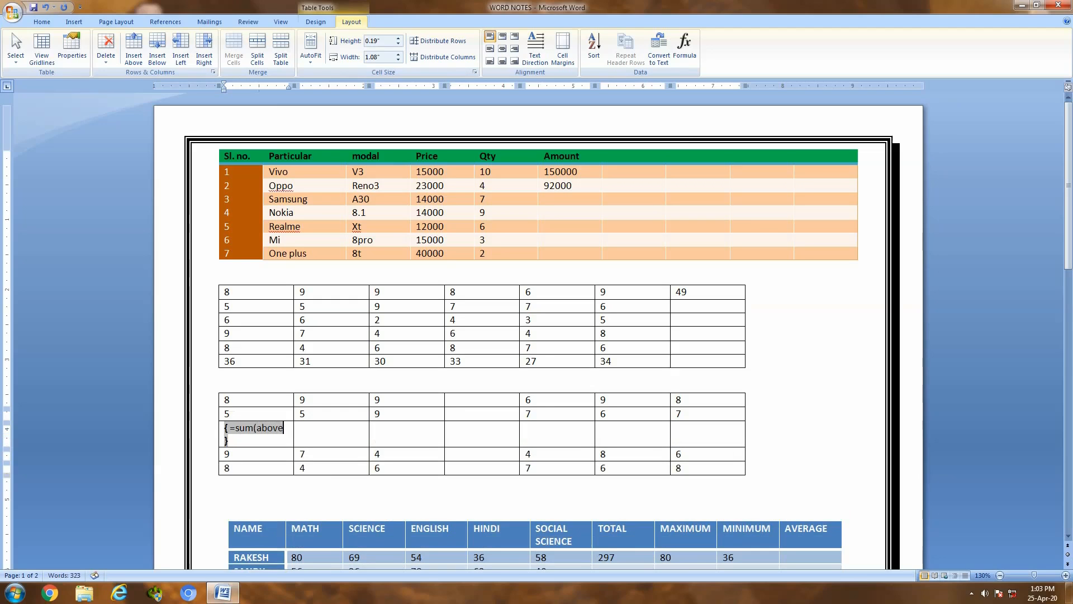
{"action": "type", "text": ",bel"}
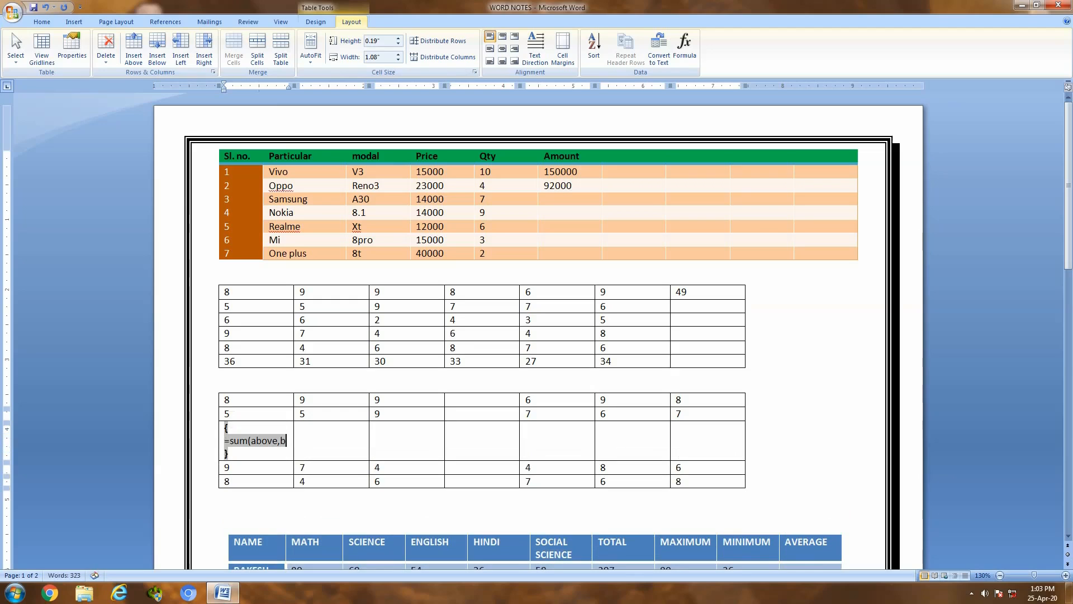
{"action": "type", "text": "ow)"}
{"action": "key", "text": "F9"}
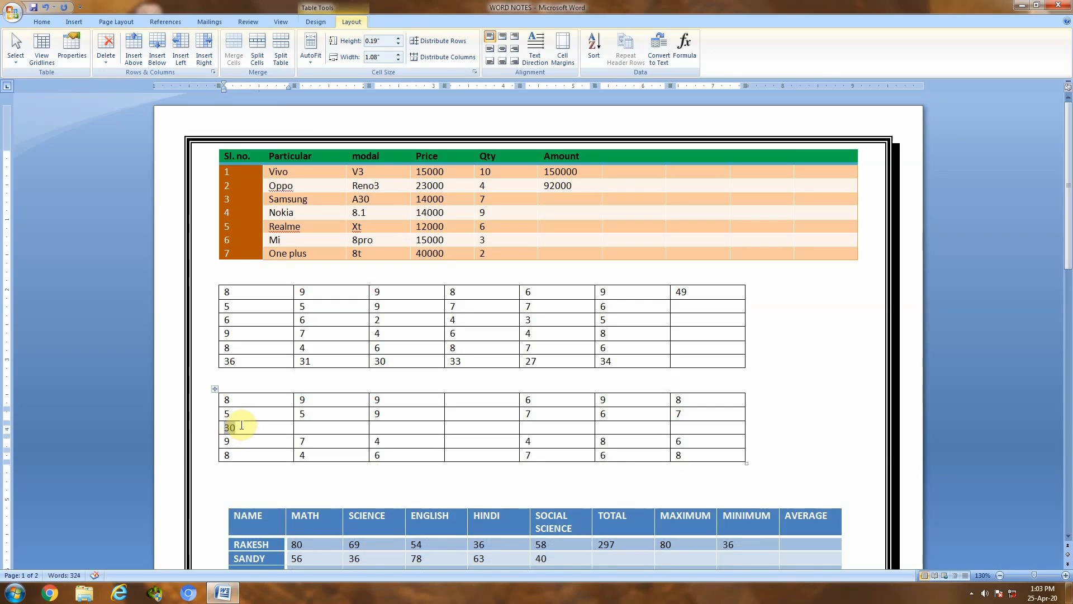
Step: Copy the above-and-below total across the remaining cells of the third table's middle row and recalculate the fields
{"action": "left_click_drag", "start_coordinate": [237, 428], "coordinate": [222, 432]}
{"action": "left_click_drag", "start_coordinate": [308, 430], "coordinate": [695, 423]}
{"action": "key", "text": "ctrl+v"}
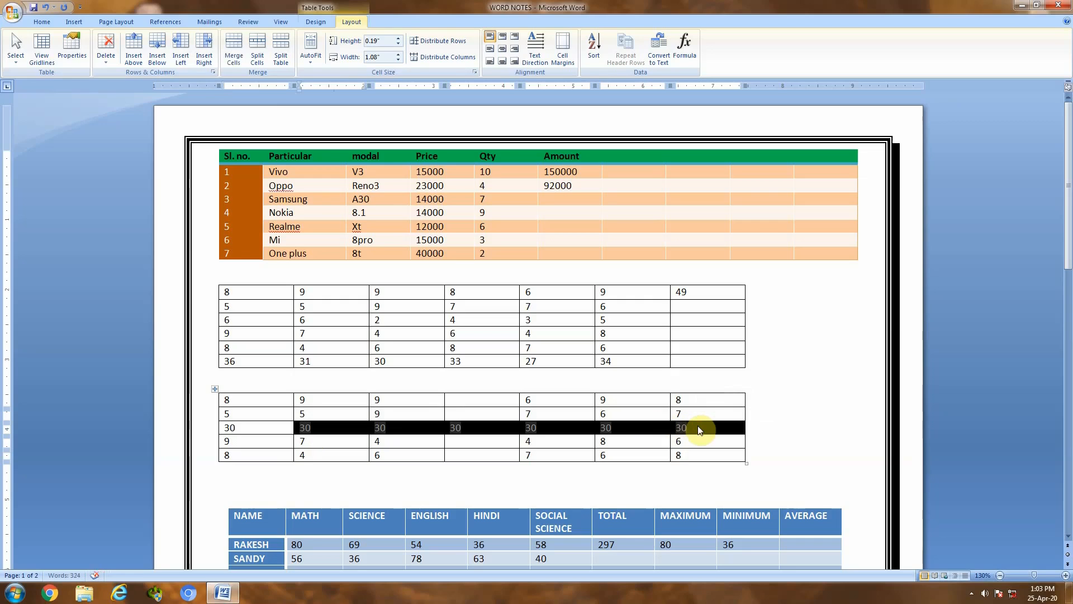
{"action": "key", "text": "F9"}
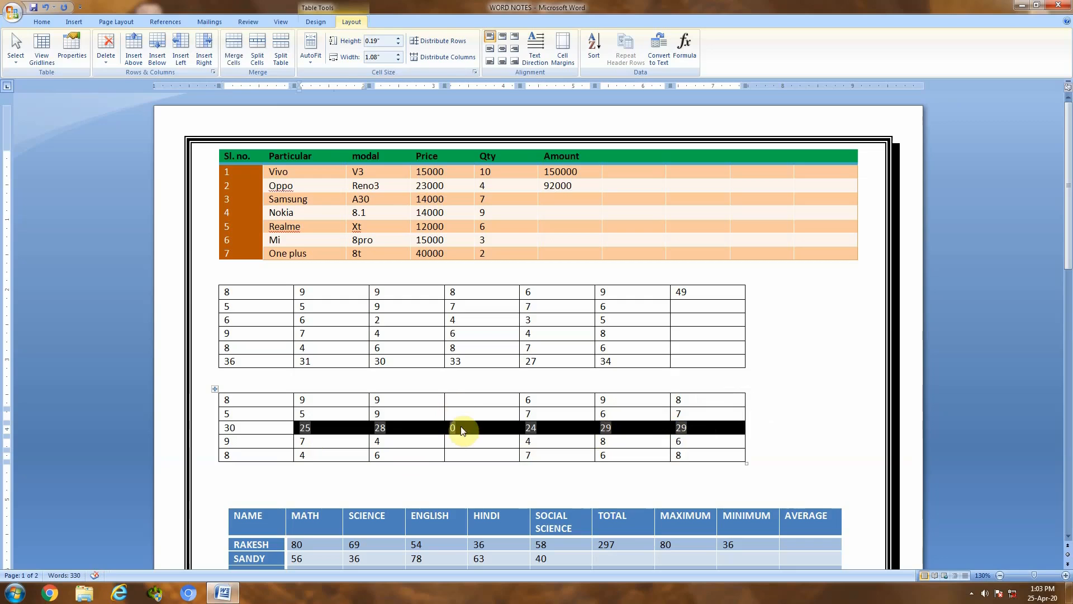
Step: Set the third table's first cell to 10 and recalculate the first column's total in the middle row
{"action": "left_click", "coordinate": [457, 400]}
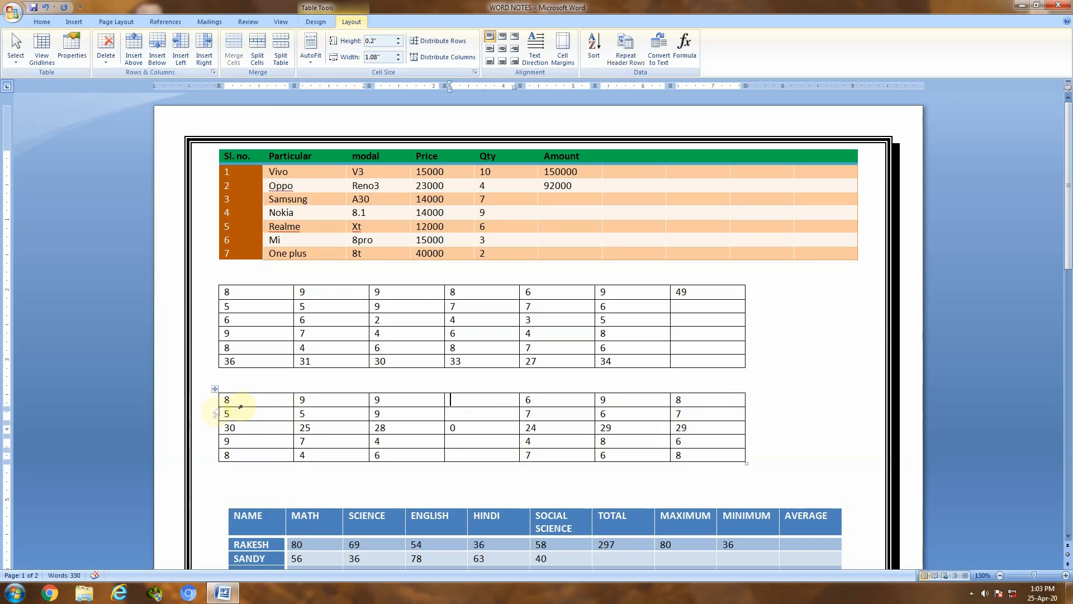
{"action": "left_click_drag", "start_coordinate": [232, 400], "coordinate": [220, 400]}
{"action": "type", "text": "10"}
{"action": "left_click", "coordinate": [237, 428]}
{"action": "left_click_drag", "start_coordinate": [239, 429], "coordinate": [220, 433]}
{"action": "key", "text": "F9"}
Step: Insert a =sum(left,right) field in the fourth cell of the third table's first row and calculate it
{"action": "left_click", "coordinate": [464, 401]}
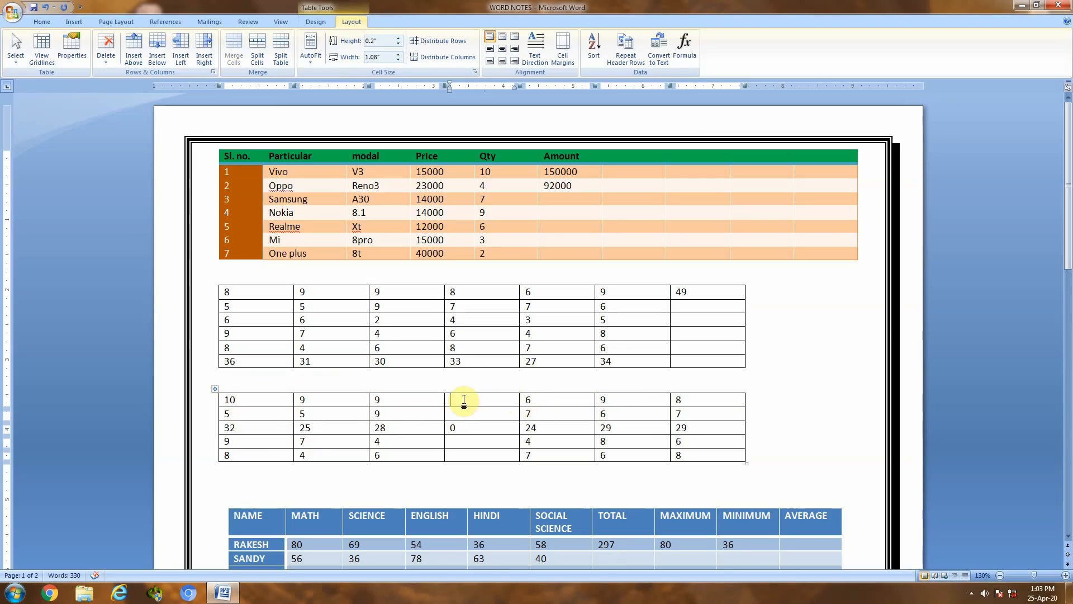
{"action": "key", "text": "ctrl+F9"}
{"action": "type", "text": "="}
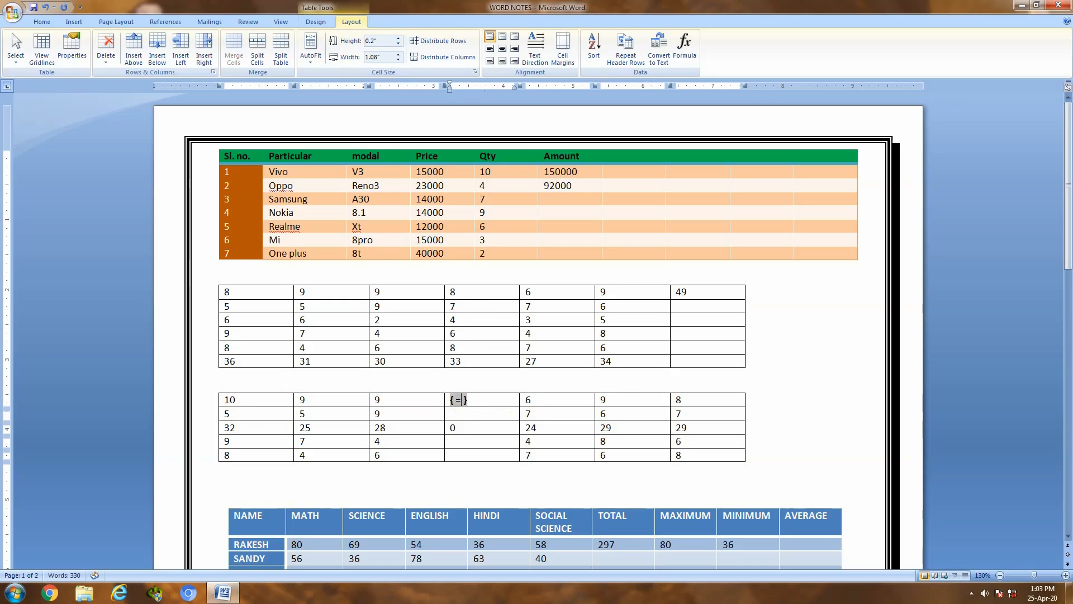
{"action": "type", "text": "sum(left)"}
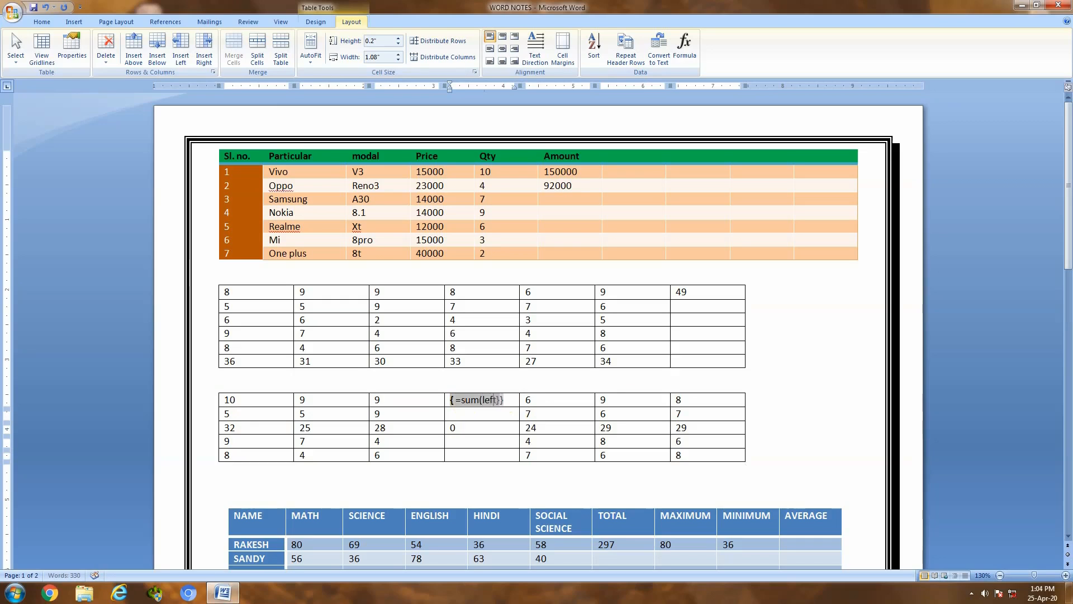
{"action": "type", "text": ",r"}
{"action": "type", "text": "ight"}
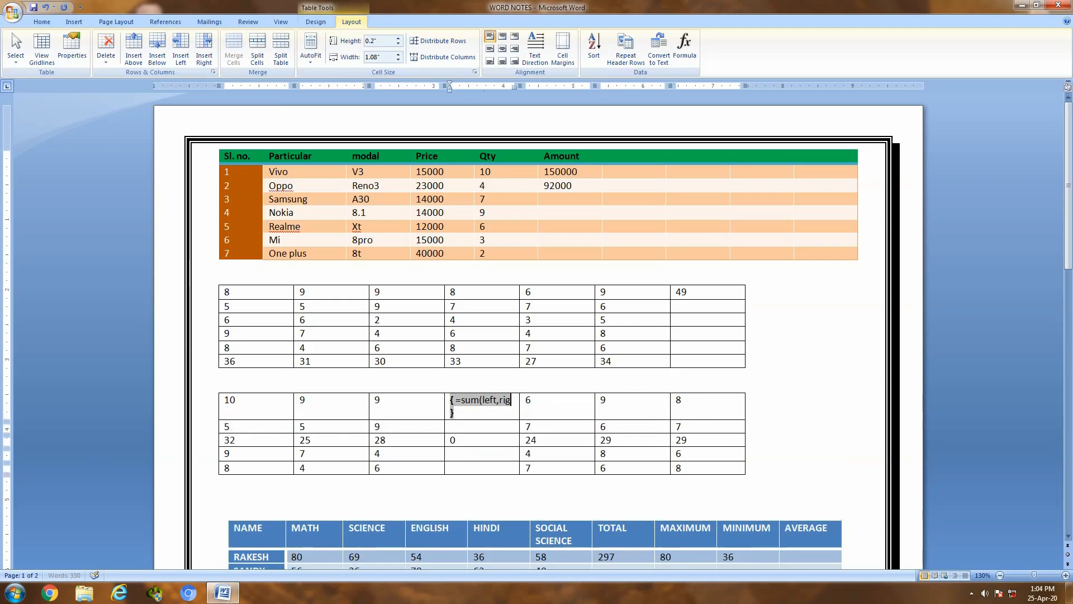
{"action": "type", "text": ")"}
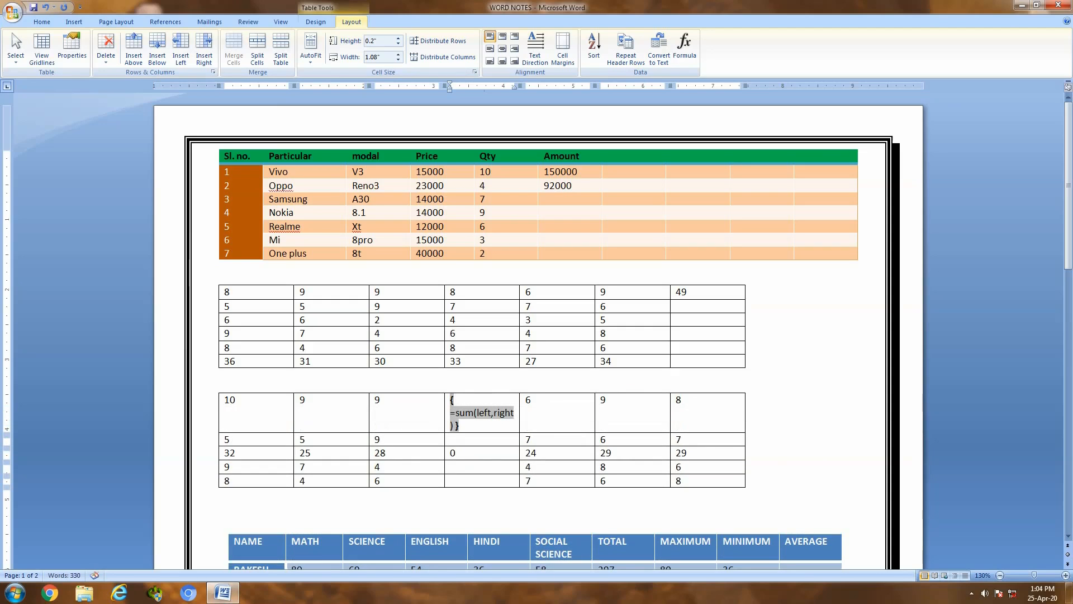
{"action": "key", "text": "F9"}
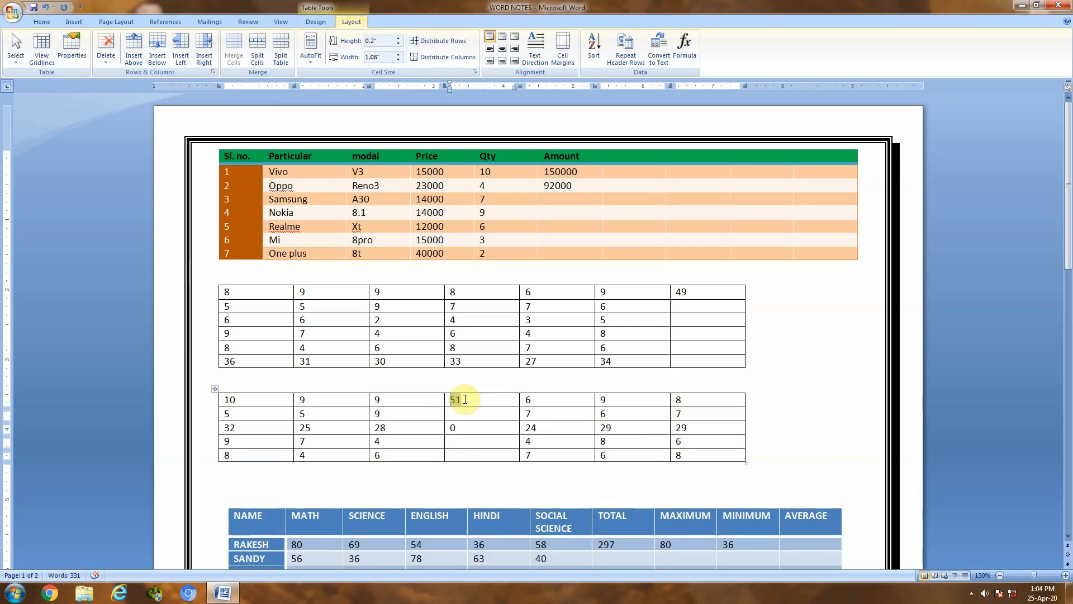
Step: Copy the =sum(left,right) field down the rest of the third table's fourth column and recalculate the fields
{"action": "double_click", "coordinate": [461, 402]}
{"action": "left_click_drag", "start_coordinate": [460, 409], "coordinate": [473, 460]}
{"action": "type", "text": "51 51 51 51"}
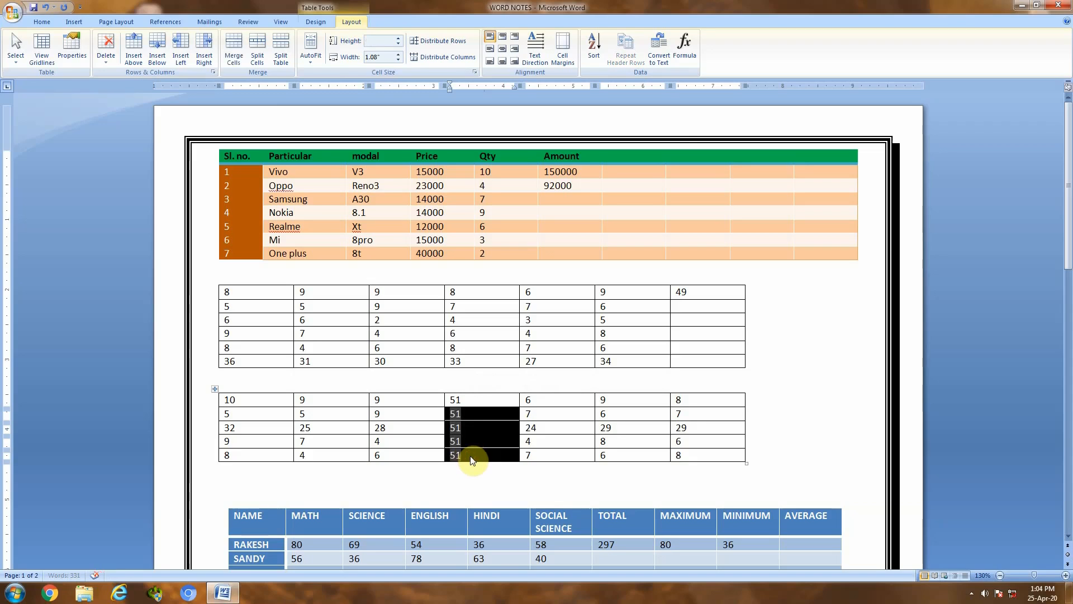
{"action": "left_click", "coordinate": [479, 414]}
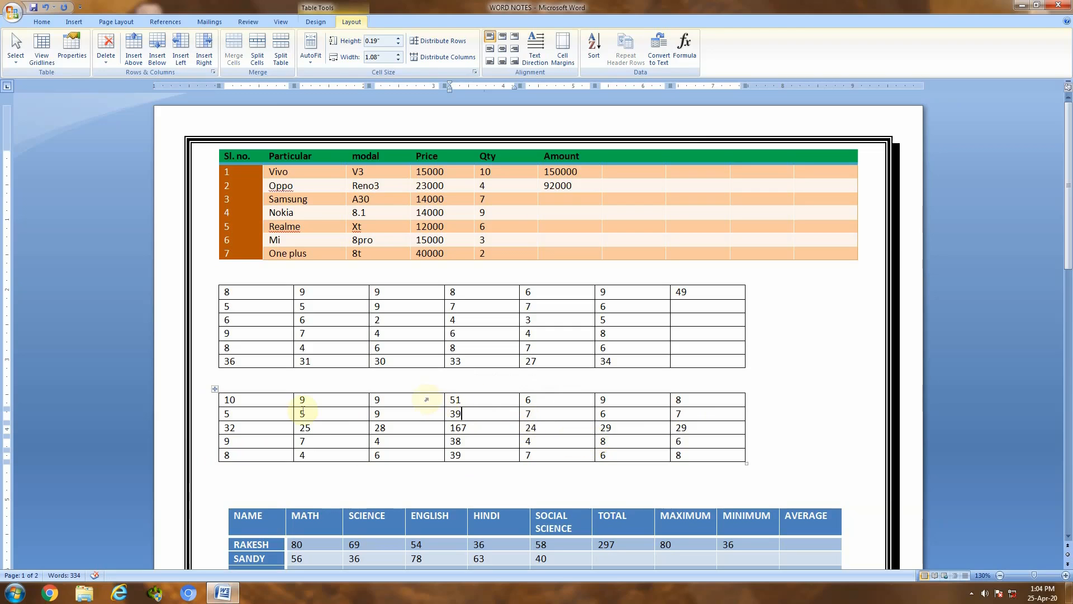
Step: Clear the marks table's first-student TOTAL, MAXIMUM and MINIMUM results and insert =SUM(LEFT) in the TOTAL cell with the Formula command
{"action": "scroll", "coordinate": [422, 488], "scroll_direction": "down", "scroll_amount": 2}
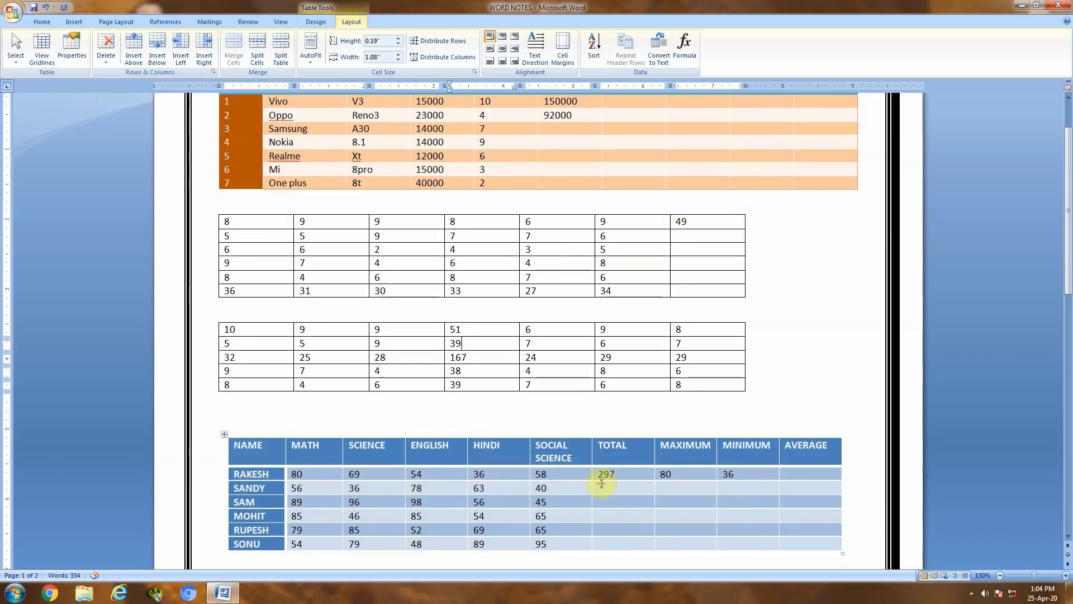
{"action": "scroll", "coordinate": [618, 484], "scroll_direction": "down", "scroll_amount": 2}
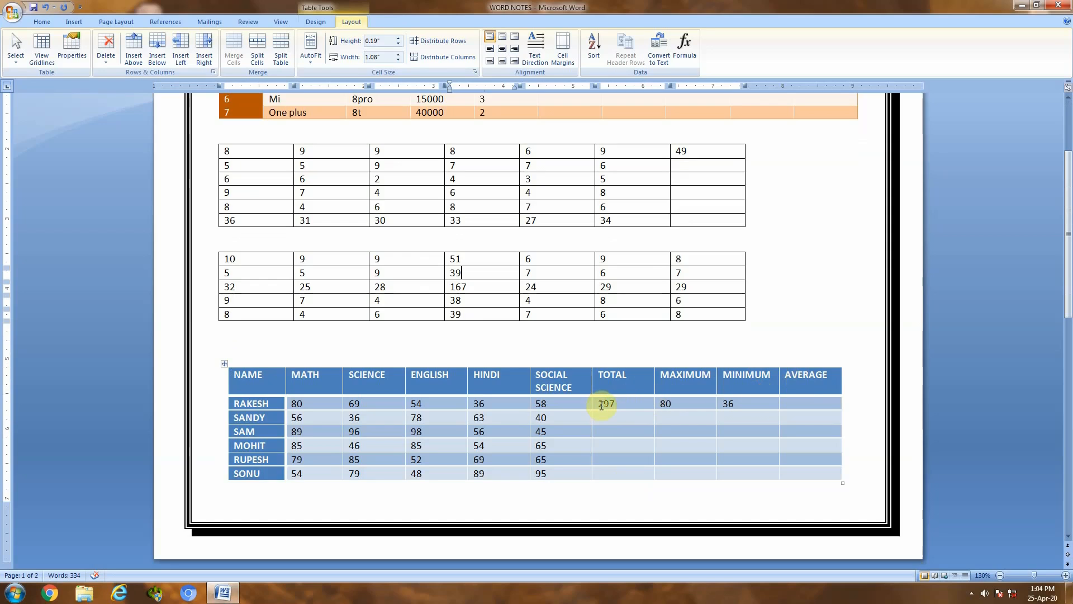
{"action": "left_click_drag", "start_coordinate": [593, 407], "coordinate": [748, 416]}
{"action": "key", "text": "Delete"}
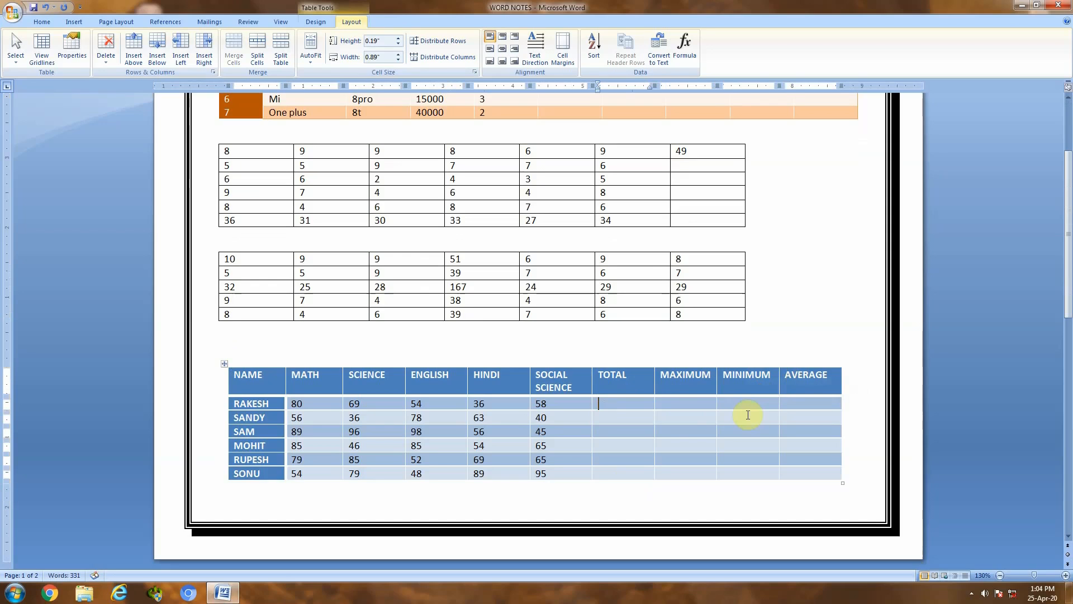
{"action": "left_click", "coordinate": [623, 402]}
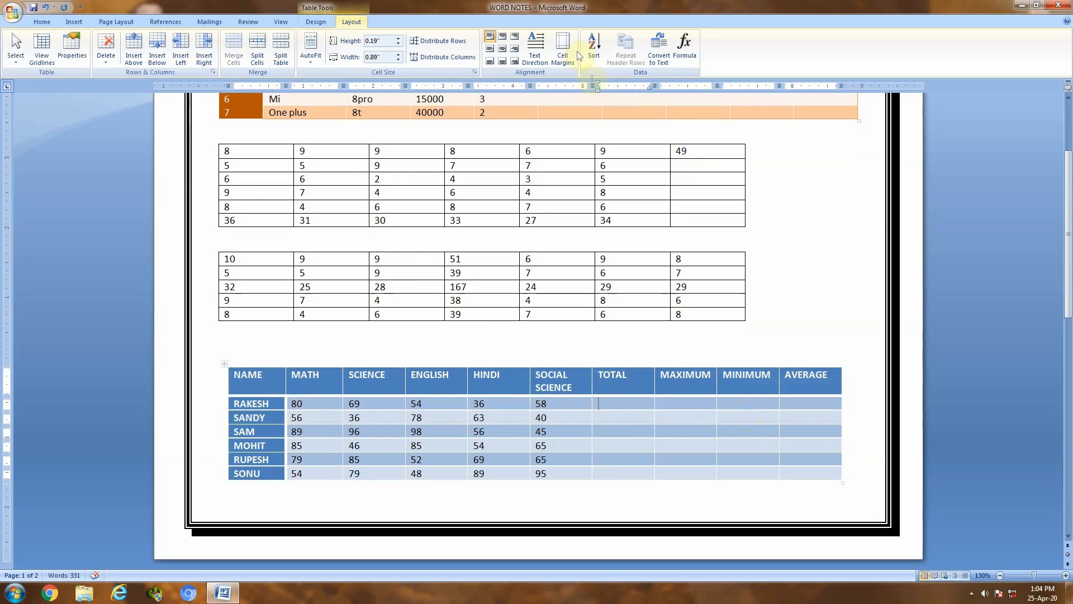
{"action": "left_click", "coordinate": [683, 45]}
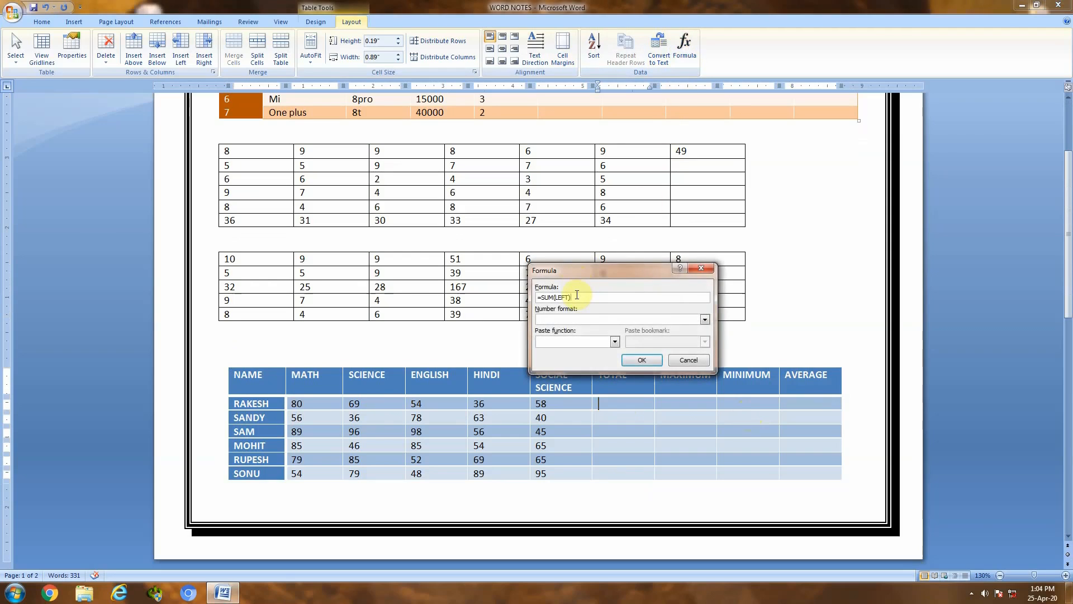
{"action": "left_click", "coordinate": [632, 361]}
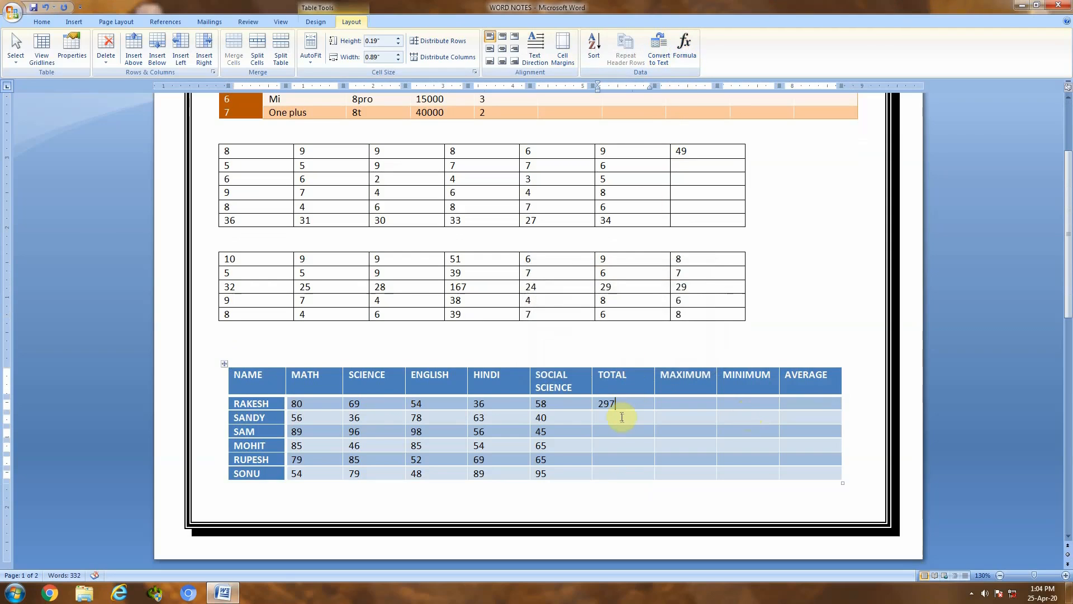
Step: Copy the first student's total down the TOTAL column to the other five students and recalculate the fields
{"action": "left_click_drag", "start_coordinate": [615, 403], "coordinate": [619, 475]}
{"action": "key", "text": "ctrl+v"}
{"action": "key", "text": "F9"}
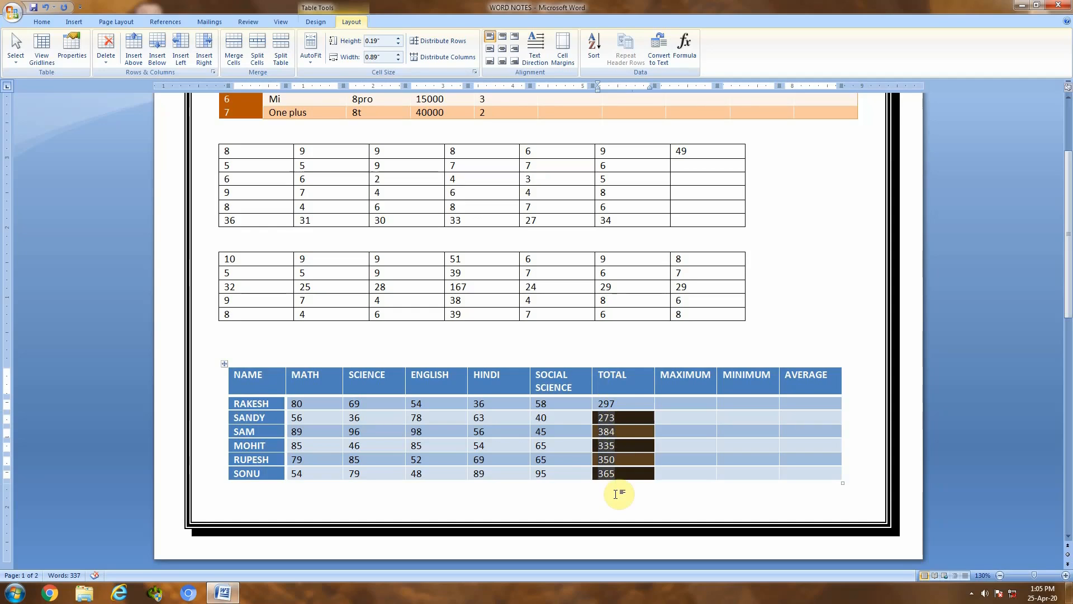
Step: Try to find the first student's highest mark in the MAXIMUM column with the Formula command and =max(LEFT)
{"action": "left_click", "coordinate": [666, 405]}
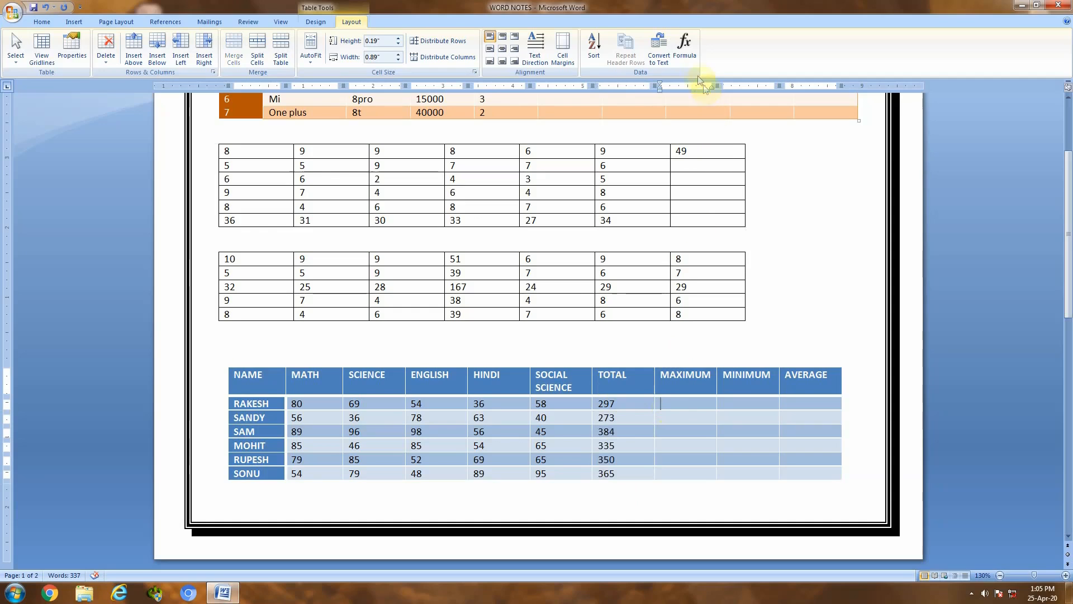
{"action": "left_click", "coordinate": [685, 50]}
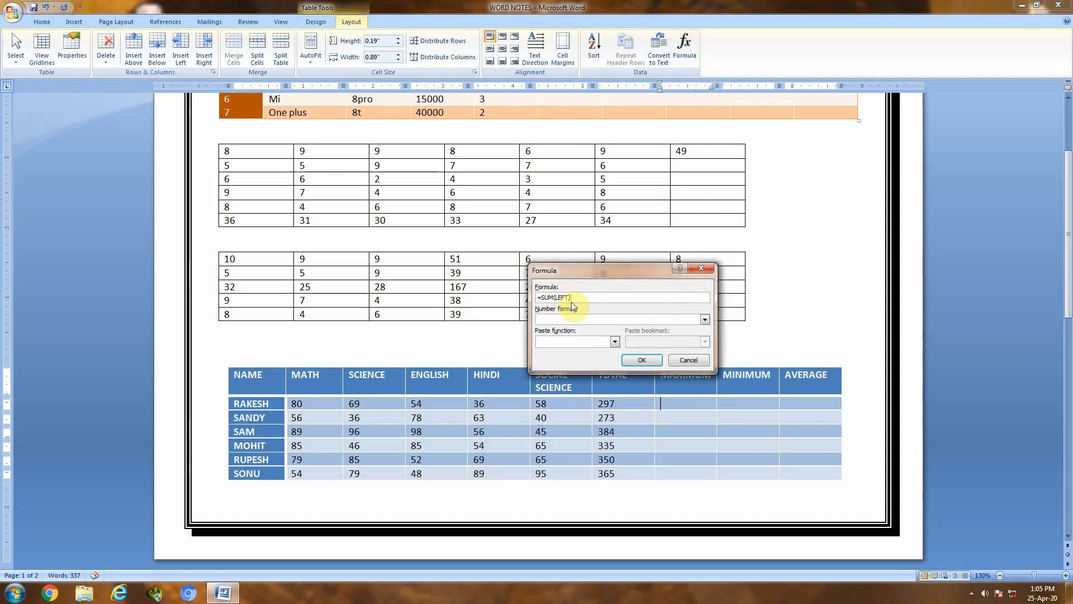
{"action": "double_click", "coordinate": [541, 297]}
{"action": "type", "text": "max"}
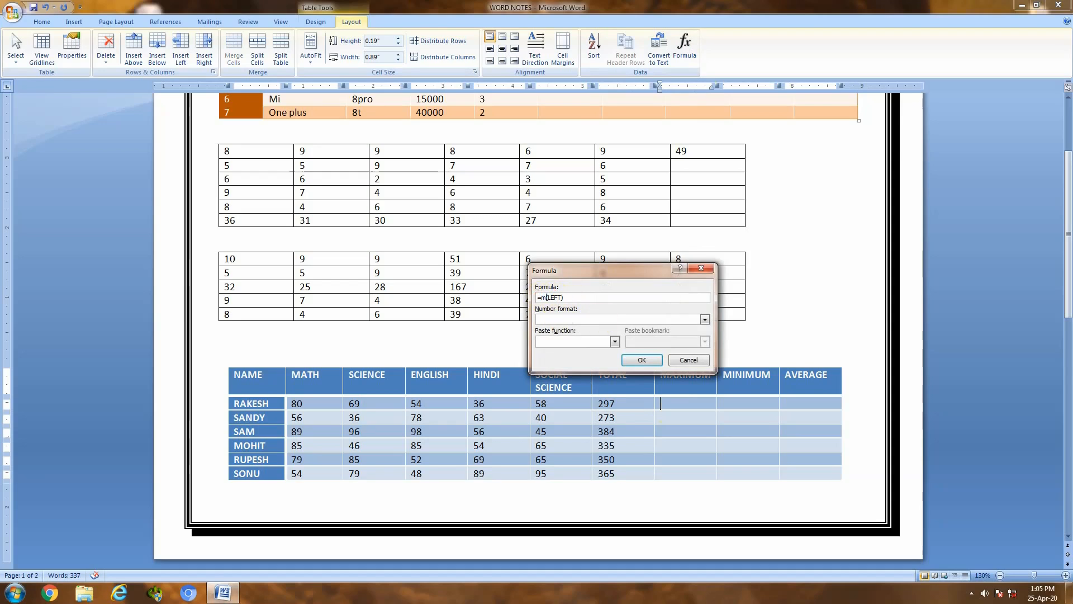
{"action": "left_click", "coordinate": [638, 359]}
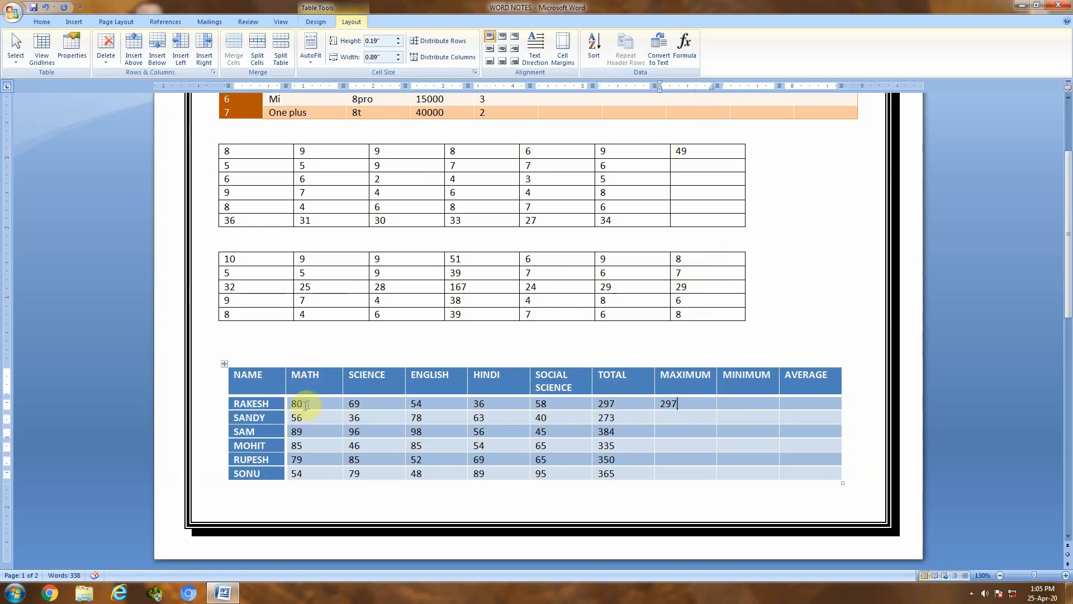
Step: Check the first student's five subject marks and delete the result from the MAXIMUM cell
{"action": "left_click_drag", "start_coordinate": [292, 403], "coordinate": [557, 398]}
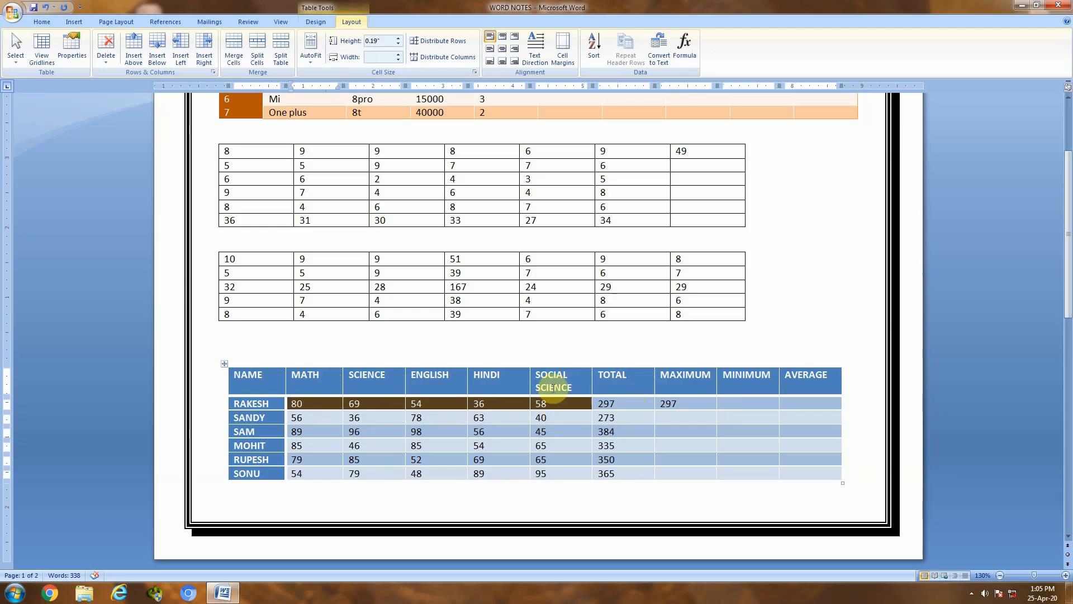
{"action": "left_click", "coordinate": [681, 401]}
{"action": "double_click", "coordinate": [682, 401]}
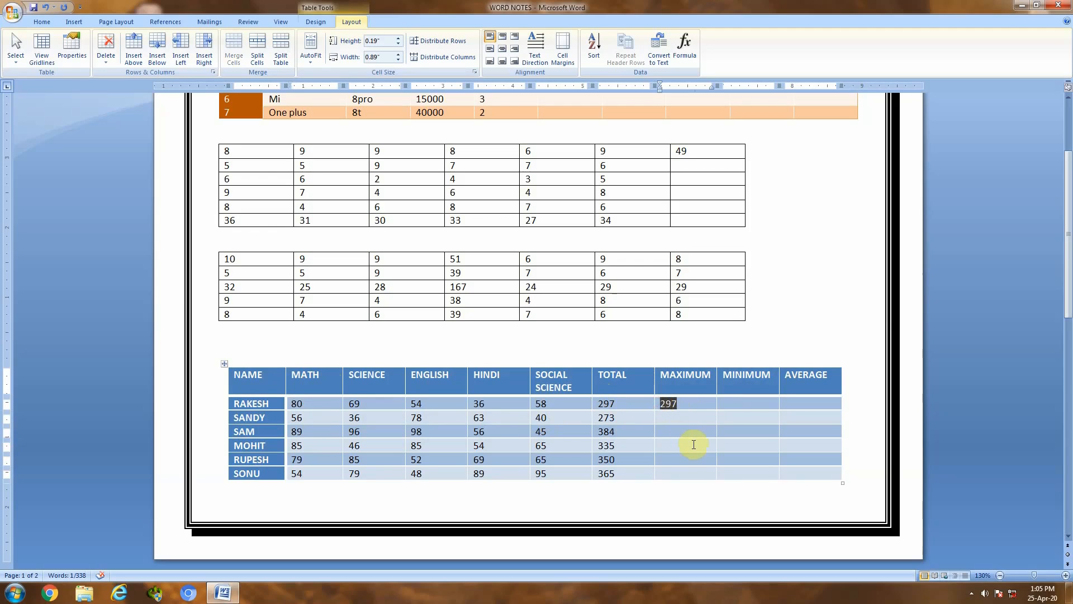
{"action": "key", "text": "Delete"}
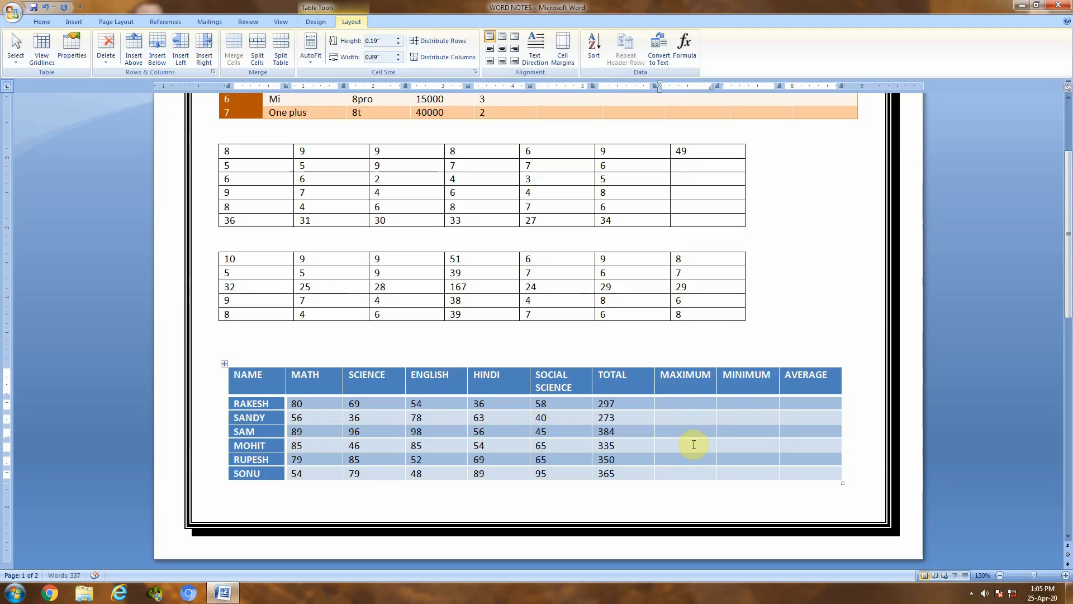
Step: Enter the field formula =max(b2:f2) in the first student's MAXIMUM cell of the marks table and calculate it
{"action": "type", "text": "=max("}
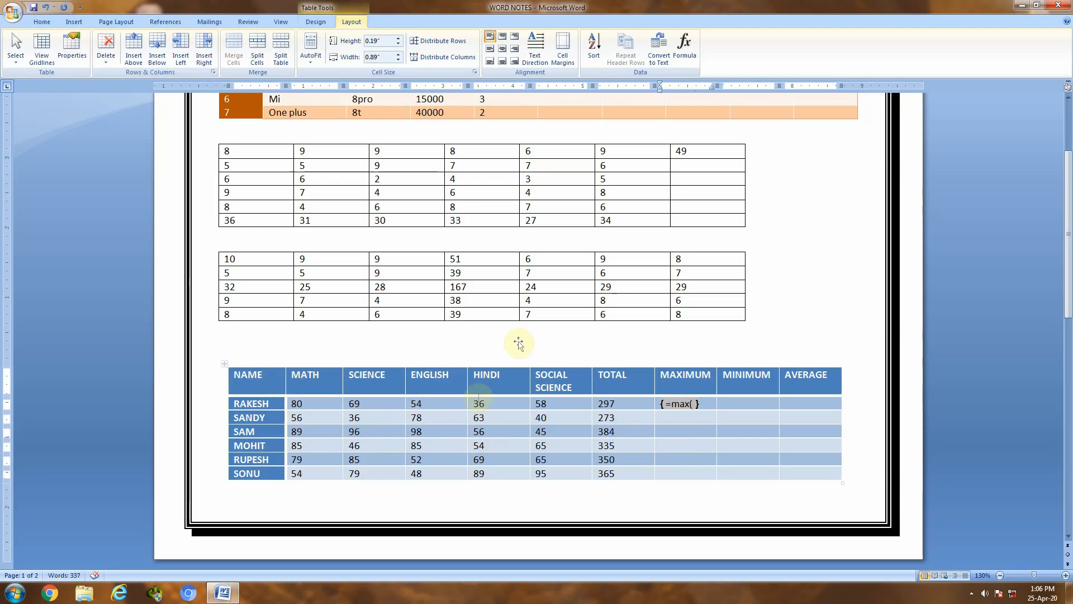
{"action": "left_click", "coordinate": [492, 330]}
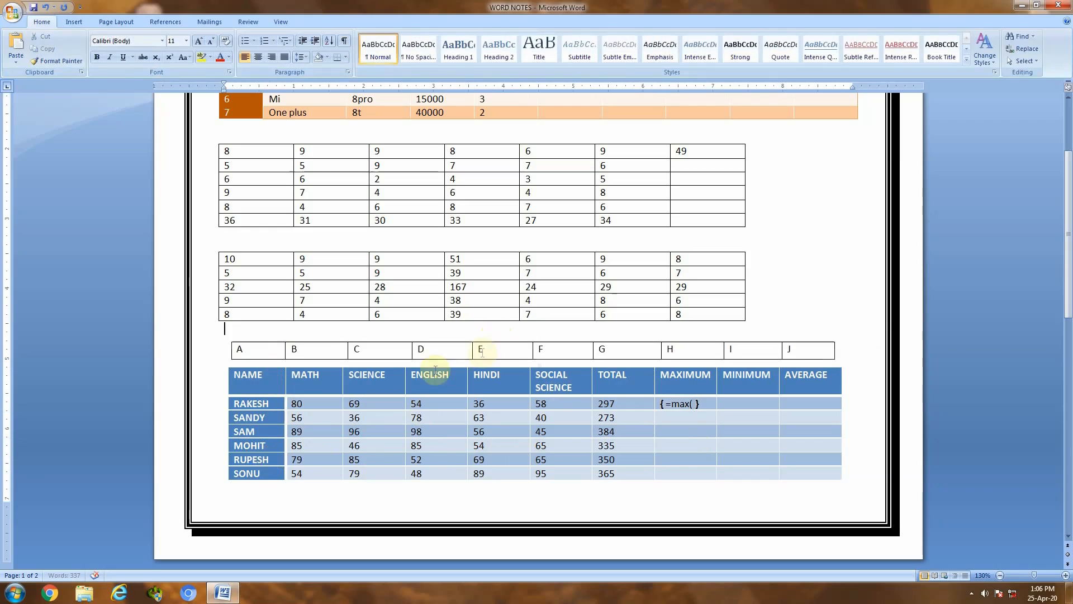
{"action": "left_click", "coordinate": [207, 421]}
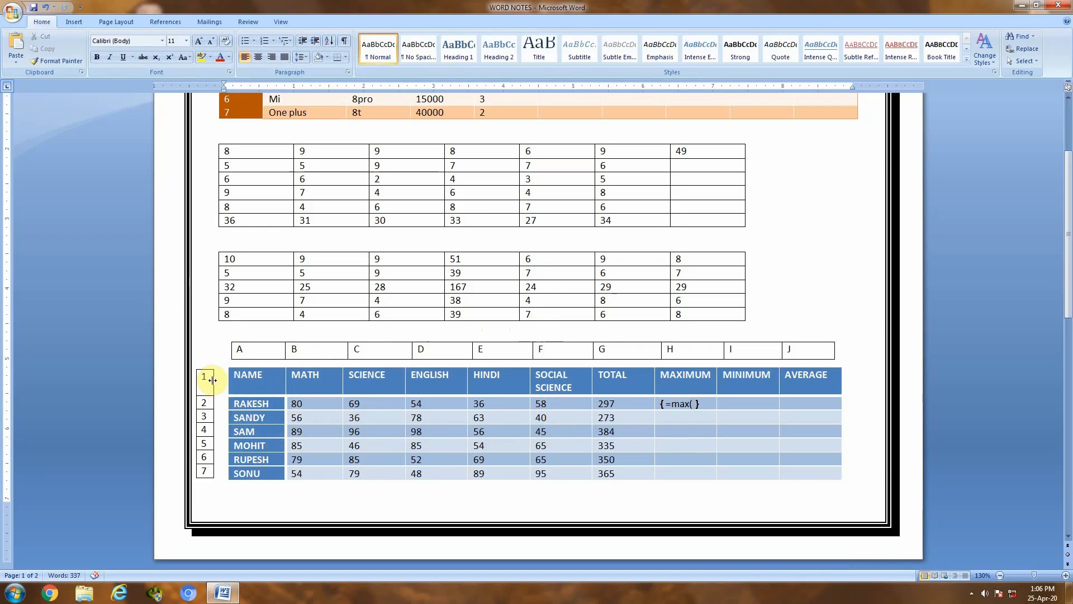
{"action": "double_click", "coordinate": [303, 403]}
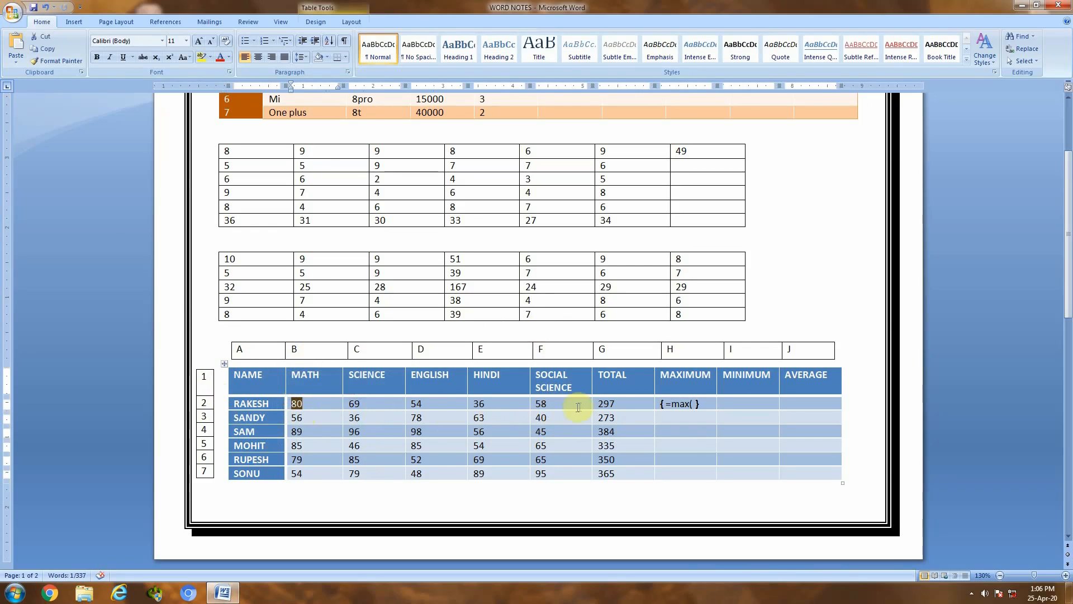
{"action": "double_click", "coordinate": [554, 404]}
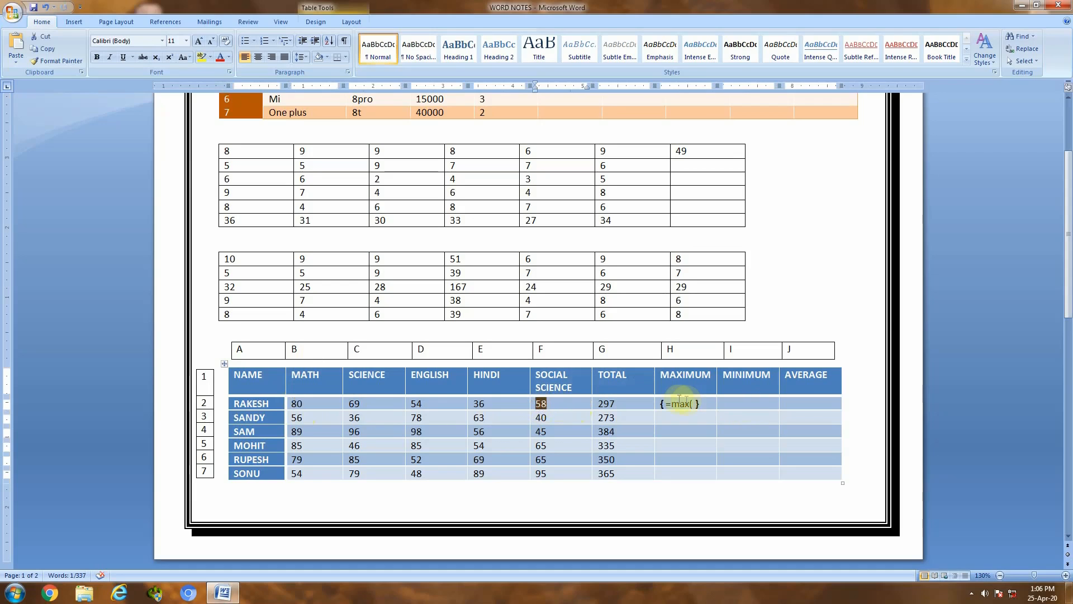
{"action": "left_click", "coordinate": [692, 406]}
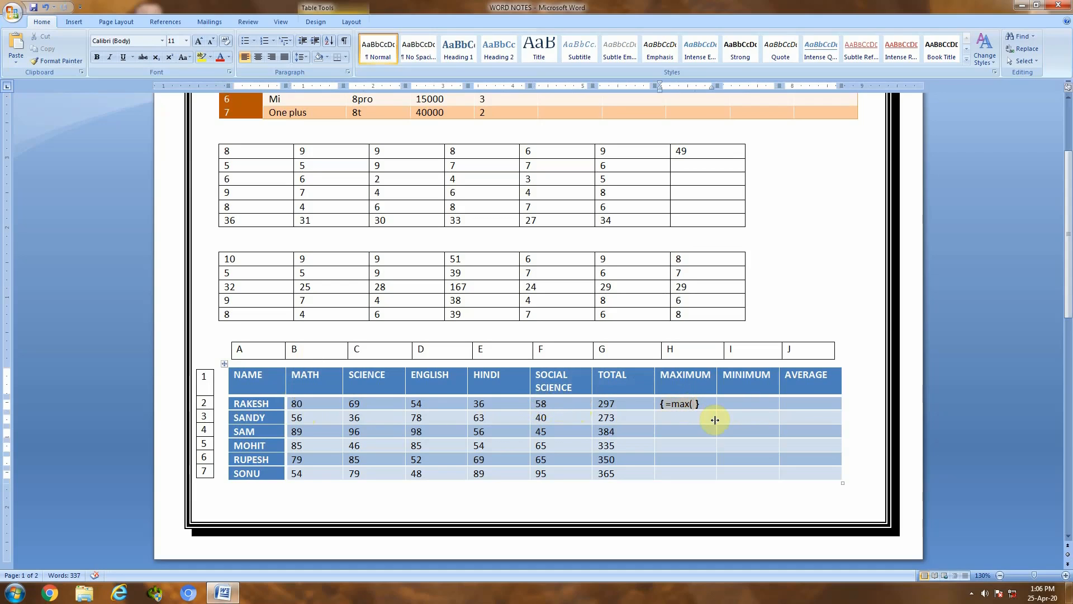
{"action": "type", "text": "b2:f2"}
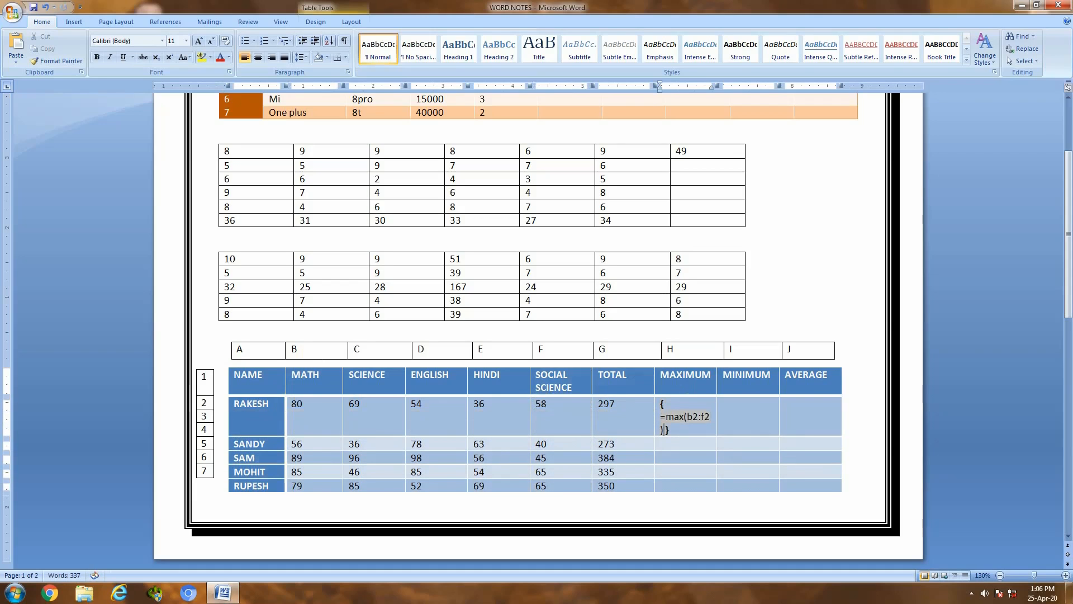
{"action": "key", "text": "F9"}
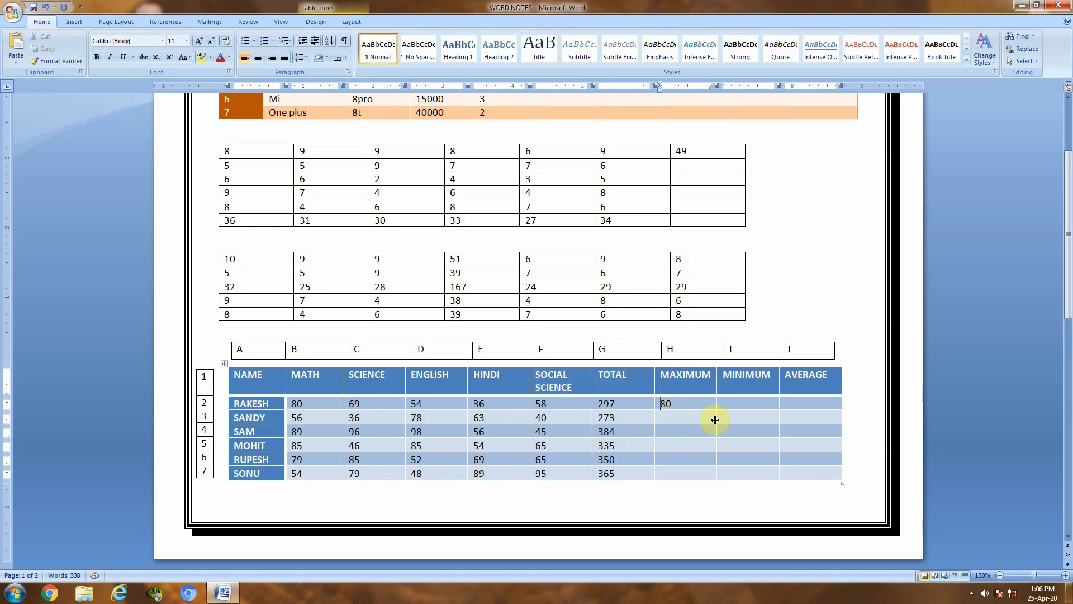
Step: Try copying the first student's maximum down to the other five students and clear the pasted results
{"action": "left_click_drag", "start_coordinate": [674, 404], "coordinate": [686, 474]}
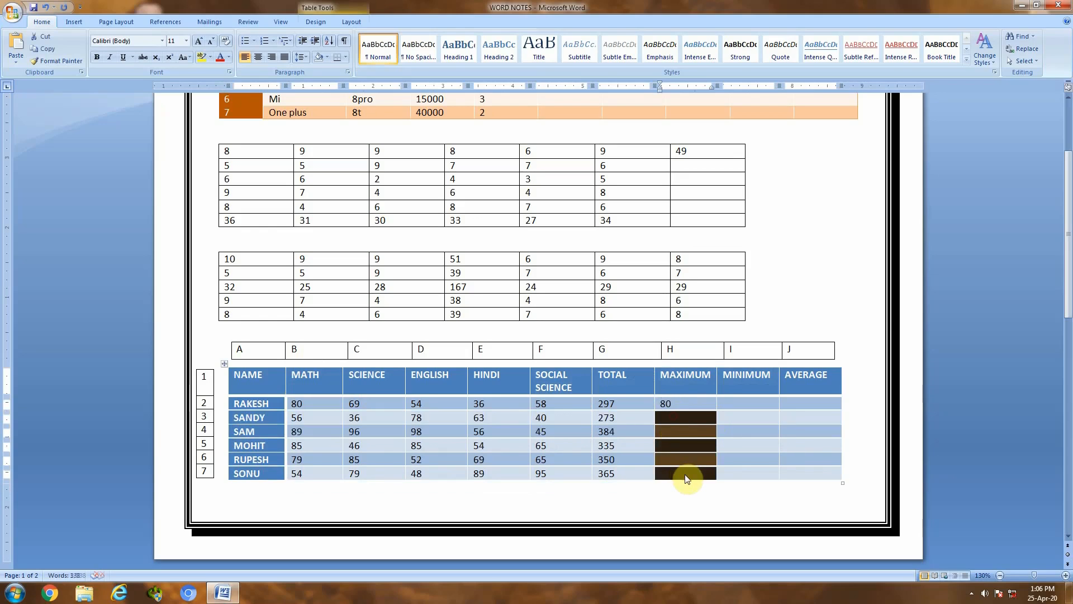
{"action": "key", "text": "ctrl+v"}
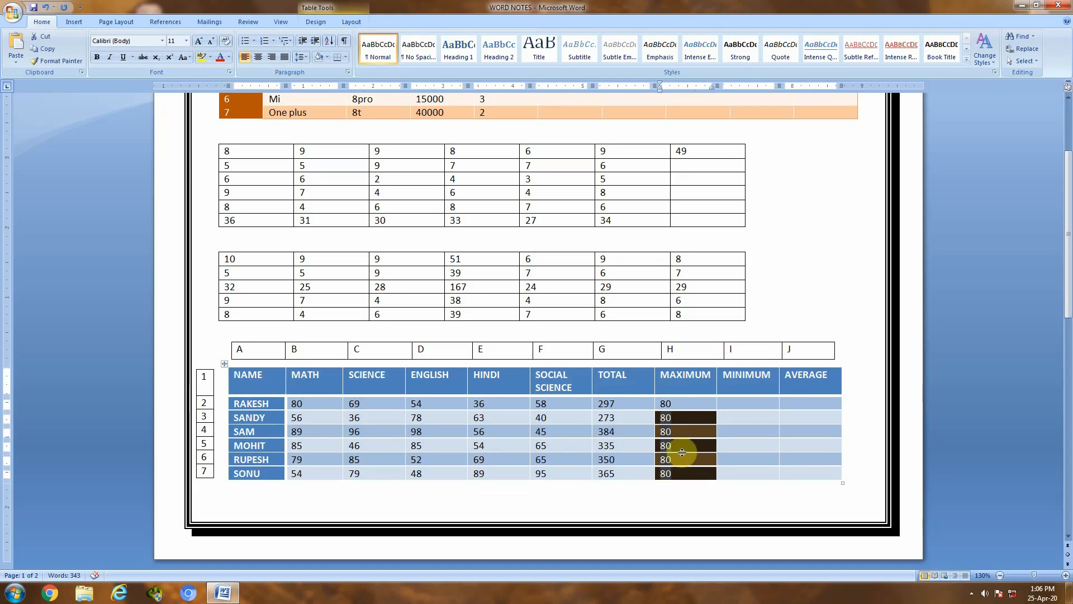
{"action": "double_click", "coordinate": [664, 405]}
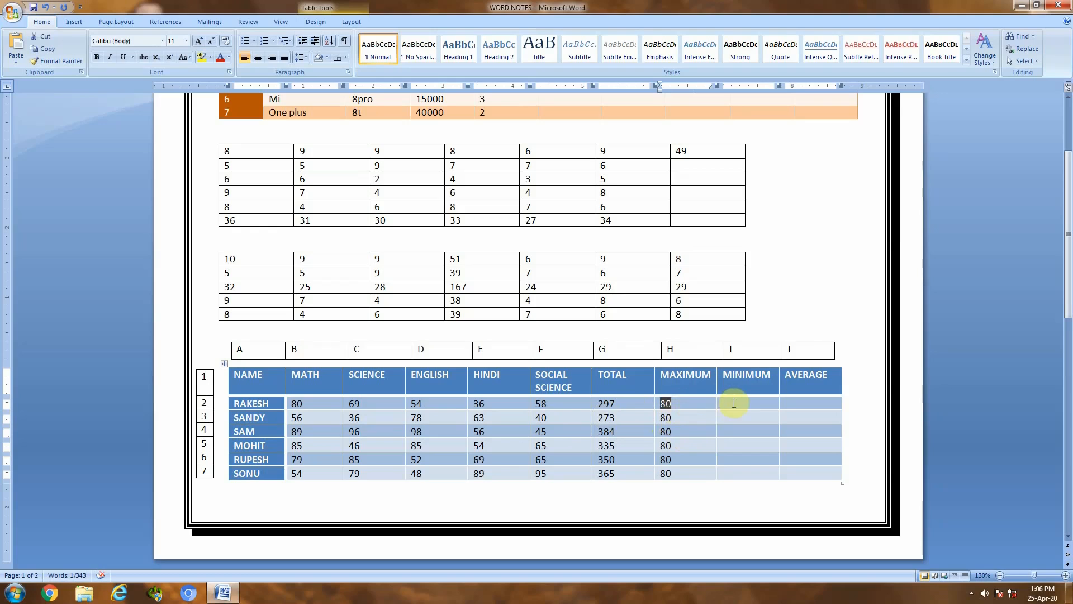
{"action": "left_click_drag", "start_coordinate": [663, 419], "coordinate": [675, 473]}
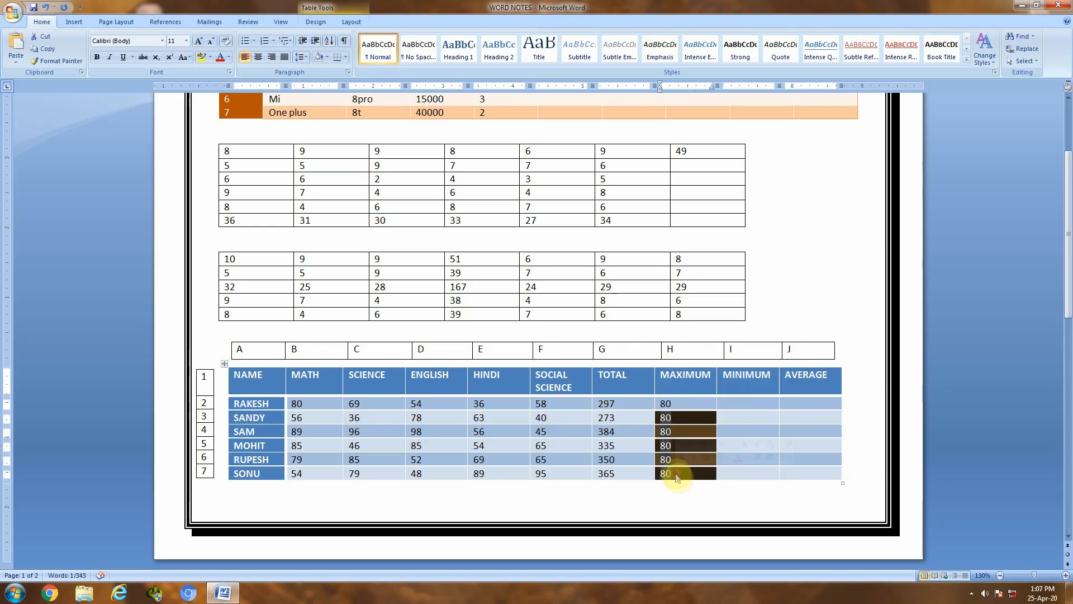
{"action": "key", "text": "Delete"}
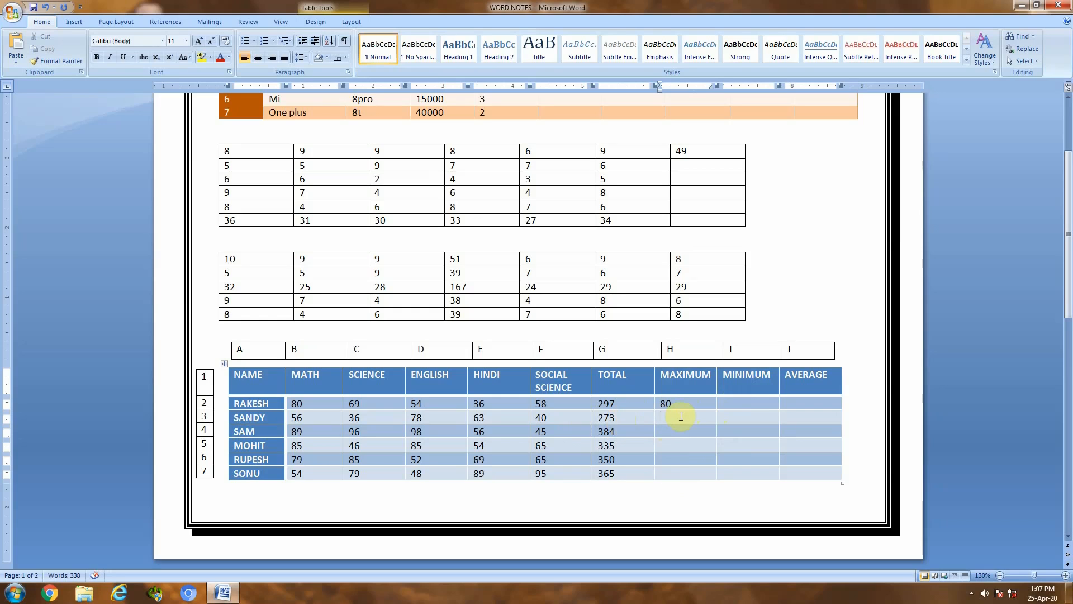
Step: Insert the field formula =max(b3:f3) in the second student's MAXIMUM cell and calculate it
{"action": "type", "text": "="}
{"action": "key", "text": "ctrl+F9"}
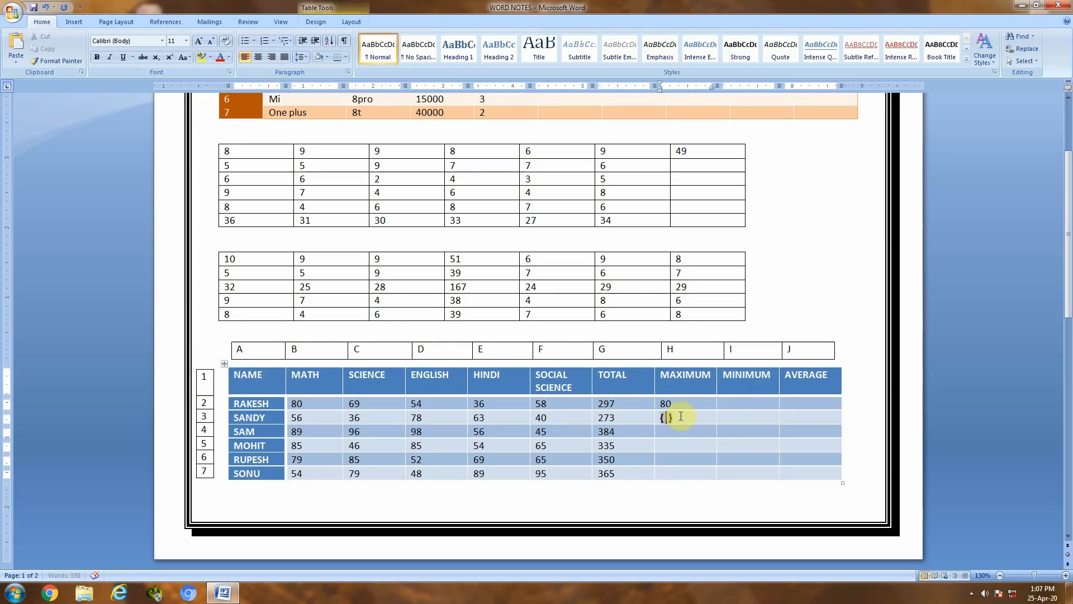
{"action": "type", "text": "="}
{"action": "type", "text": "max"}
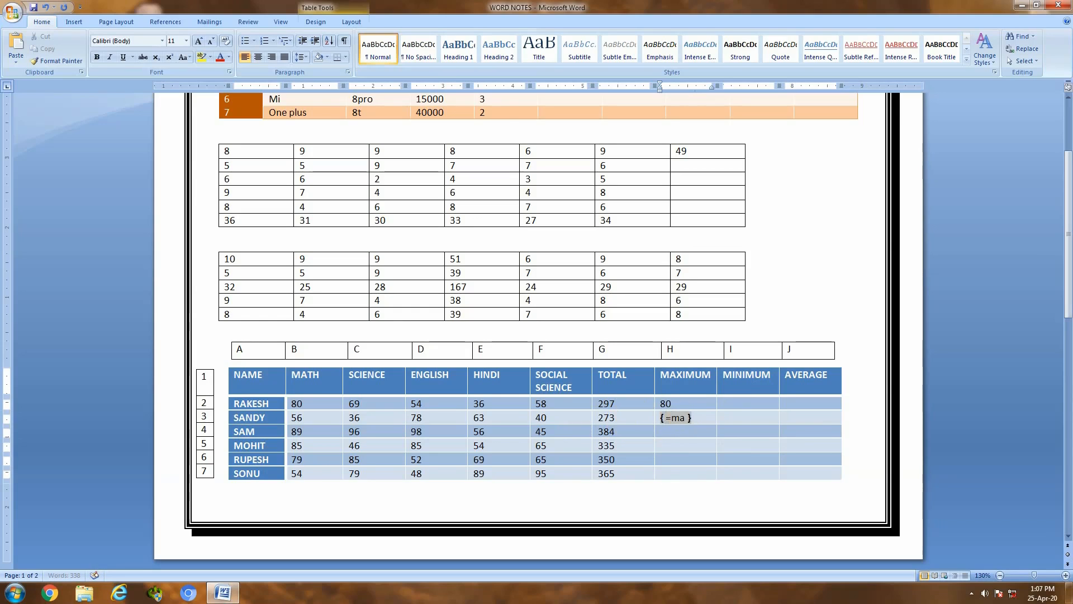
{"action": "type", "text": "("}
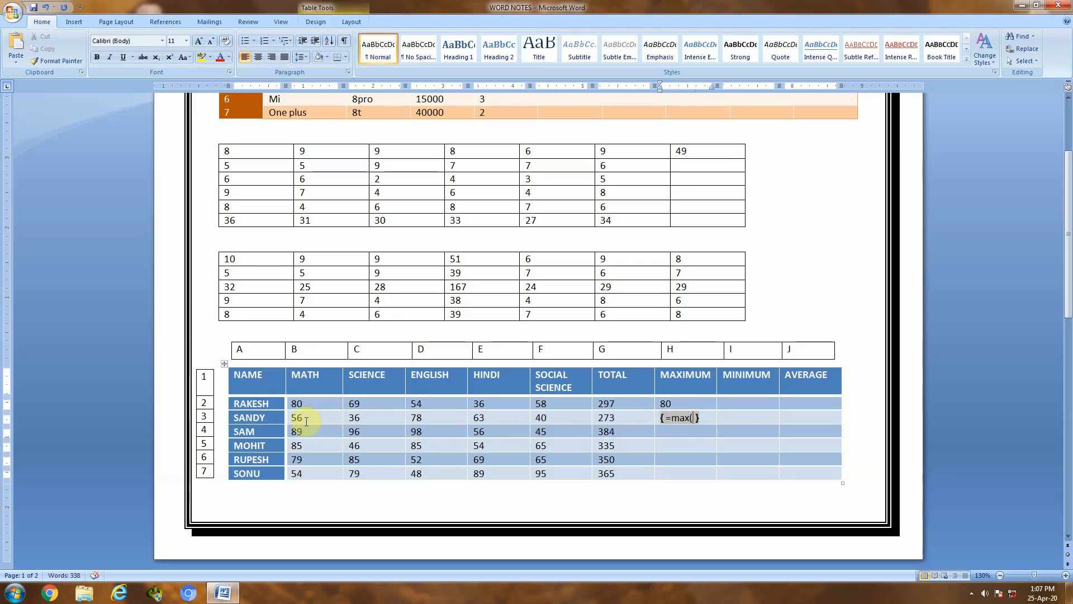
{"action": "type", "text": "b3"}
{"action": "double_click", "coordinate": [295, 418]}
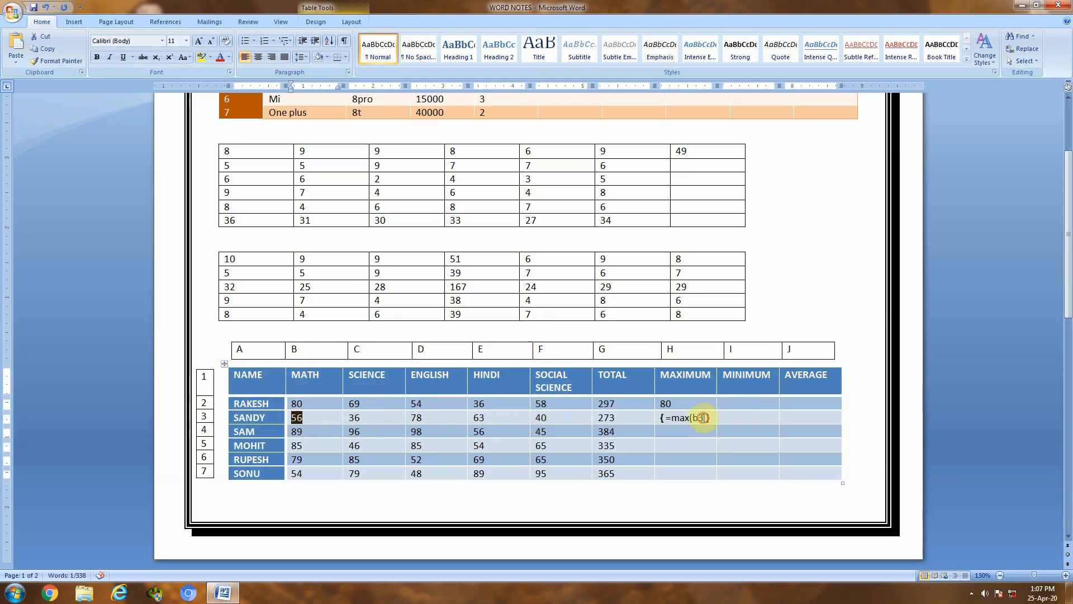
{"action": "left_click", "coordinate": [704, 417]}
{"action": "type", "text": ":f"}
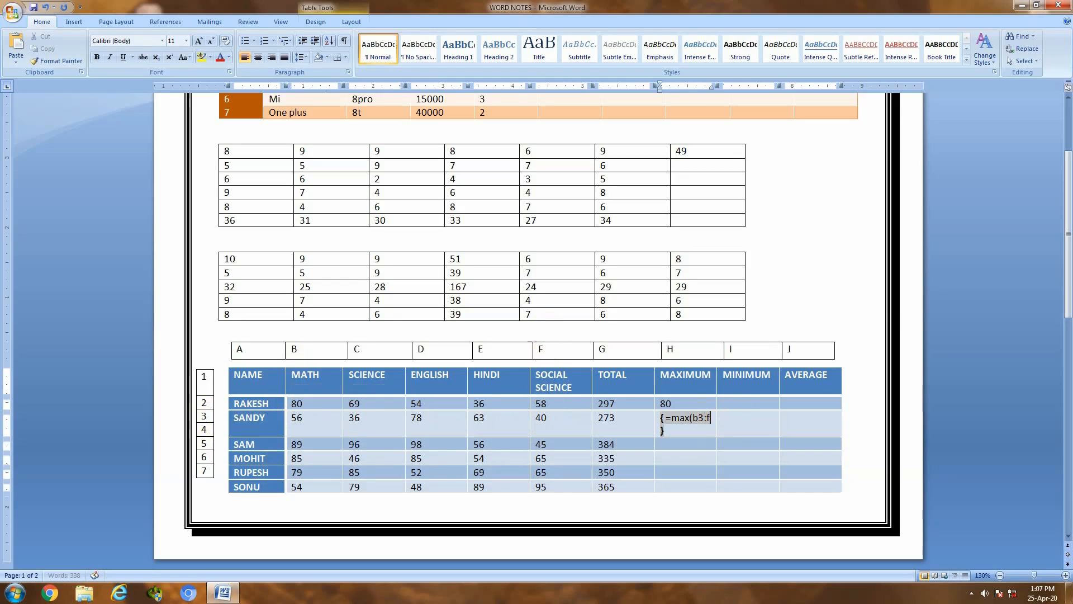
{"action": "type", "text": "3"}
{"action": "type", "text": ")"}
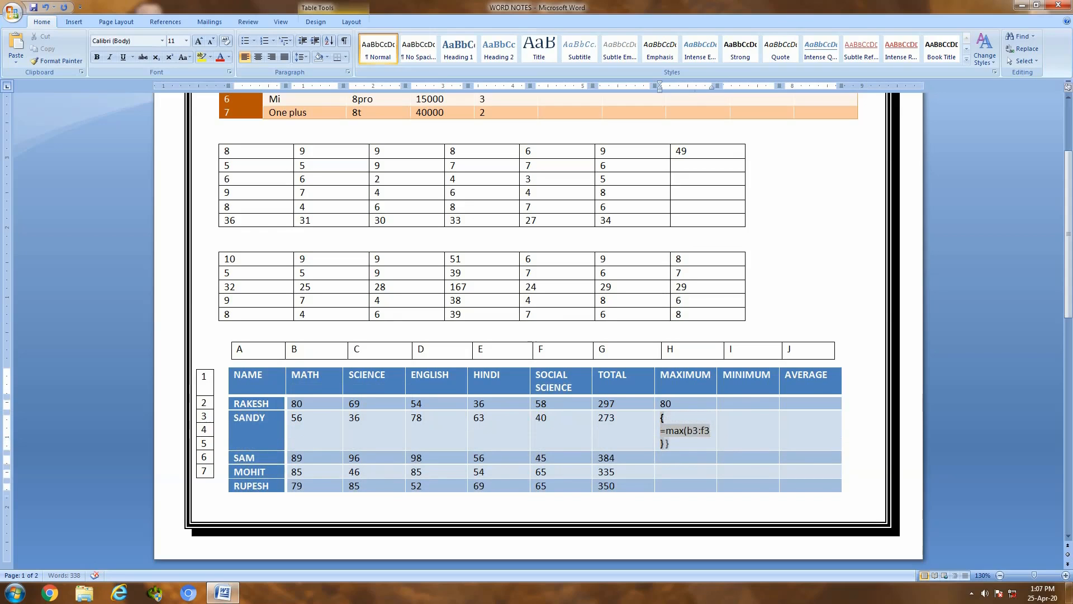
{"action": "key", "text": "F9"}
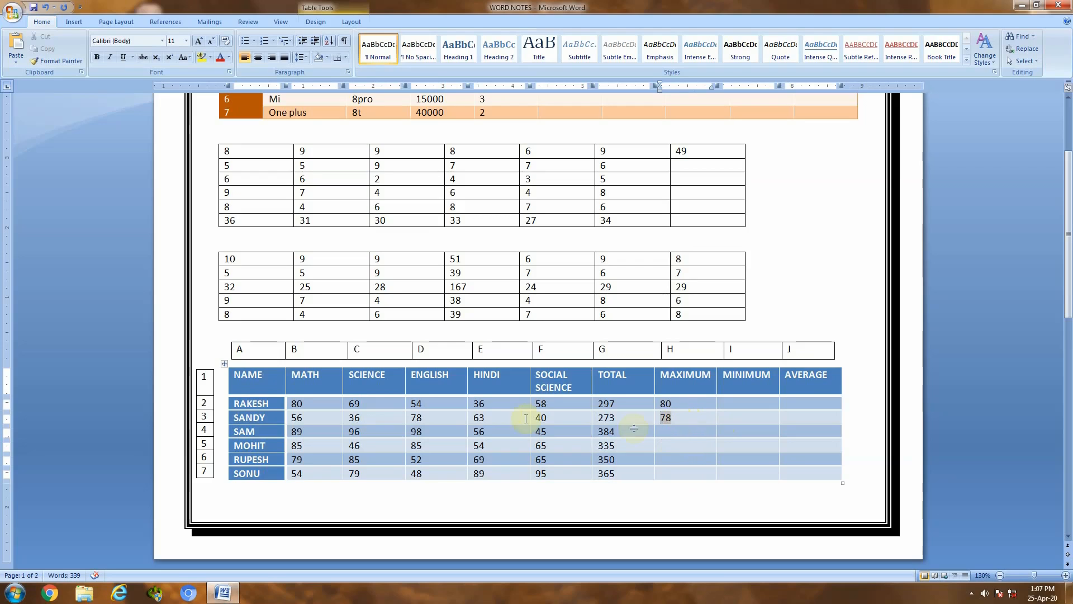
Step: Insert the field formula =min(b2:f2) in the first student's MINIMUM cell and calculate it
{"action": "left_click", "coordinate": [731, 404]}
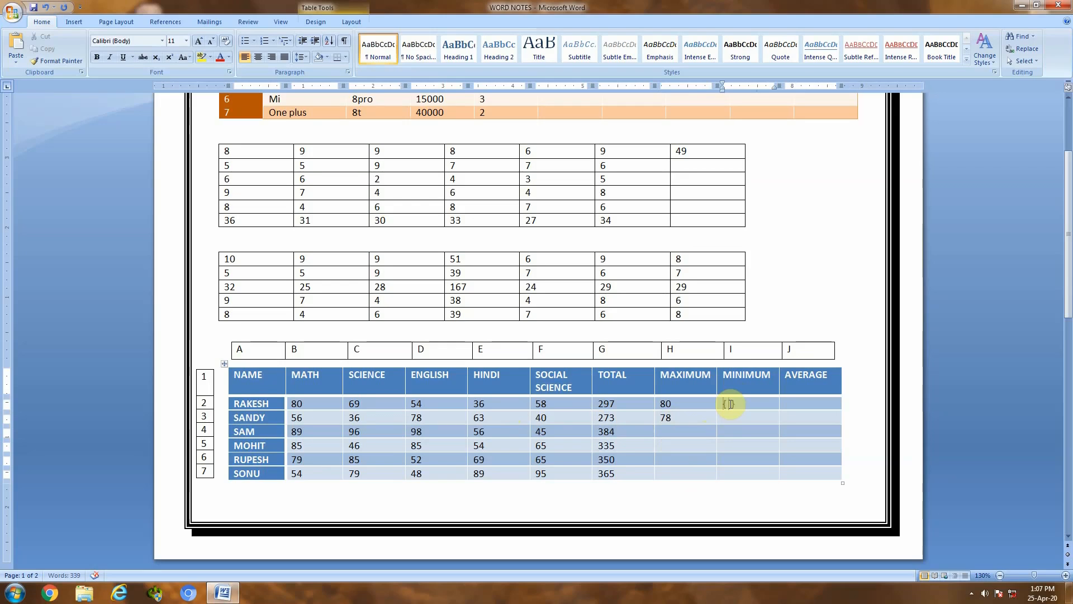
{"action": "type", "text": "=min( "}
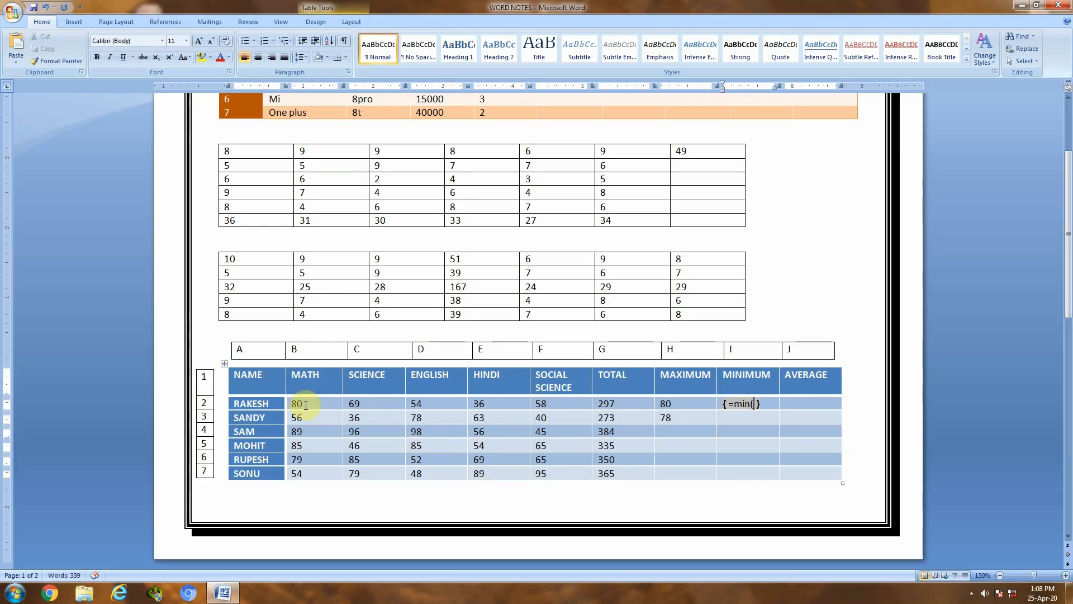
{"action": "type", "text": "b2:"}
{"action": "type", "text": "f"}
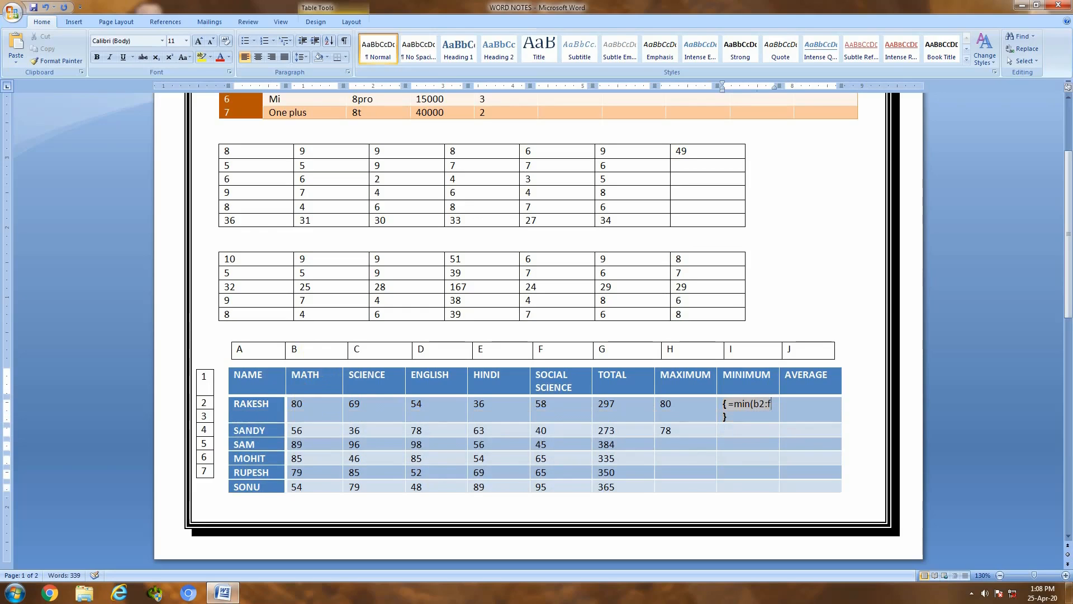
{"action": "type", "text": "2)"}
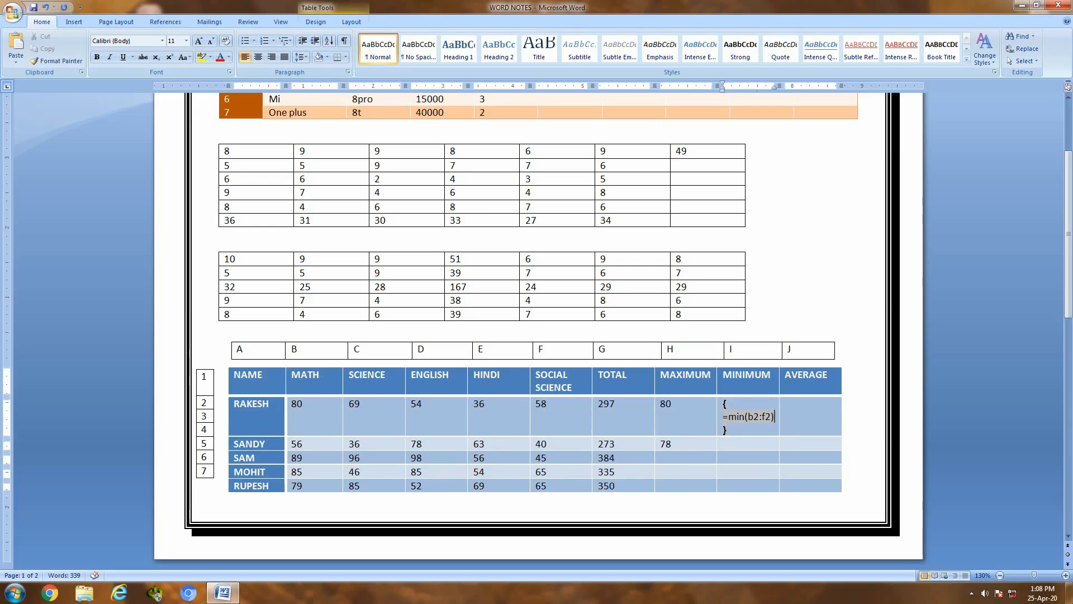
{"action": "key", "text": "F9"}
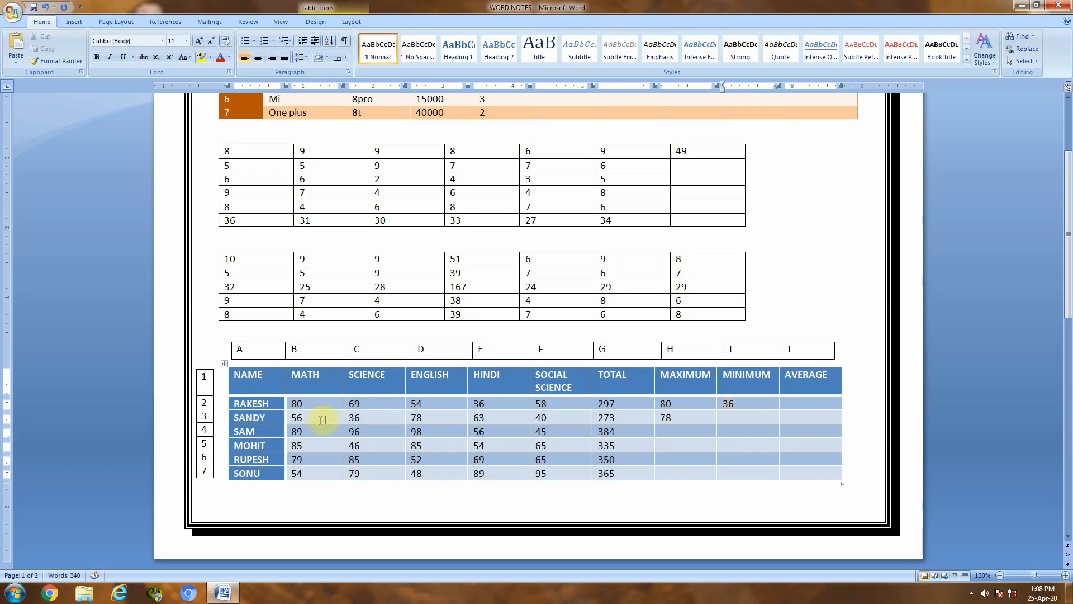
Step: Insert the field formula =average(b2:f2) in the first student's AVERAGE cell and calculate it
{"action": "left_click", "coordinate": [795, 403]}
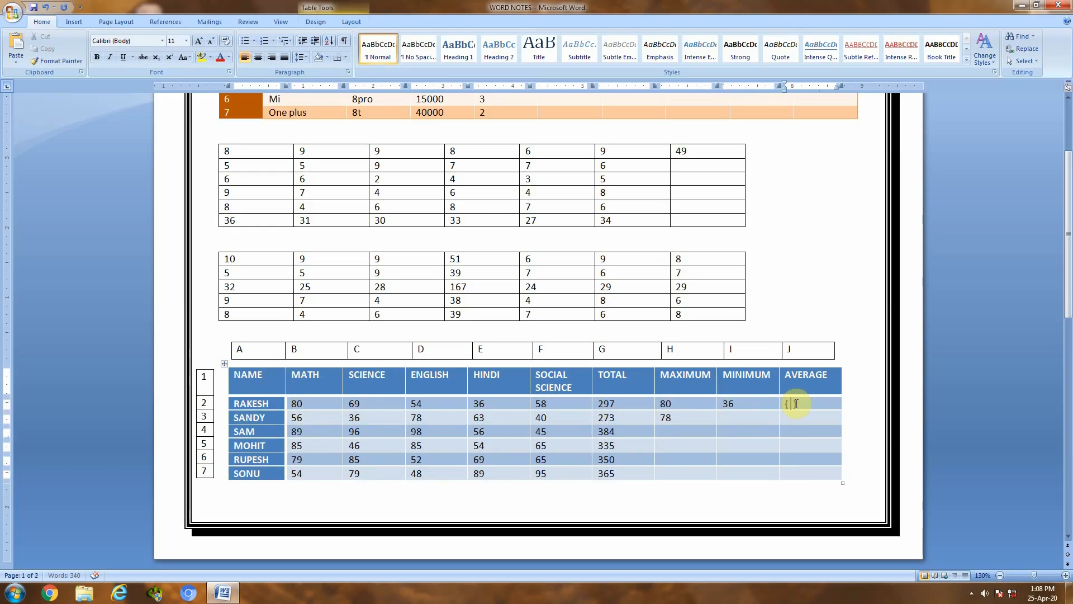
{"action": "type", "text": "=average"}
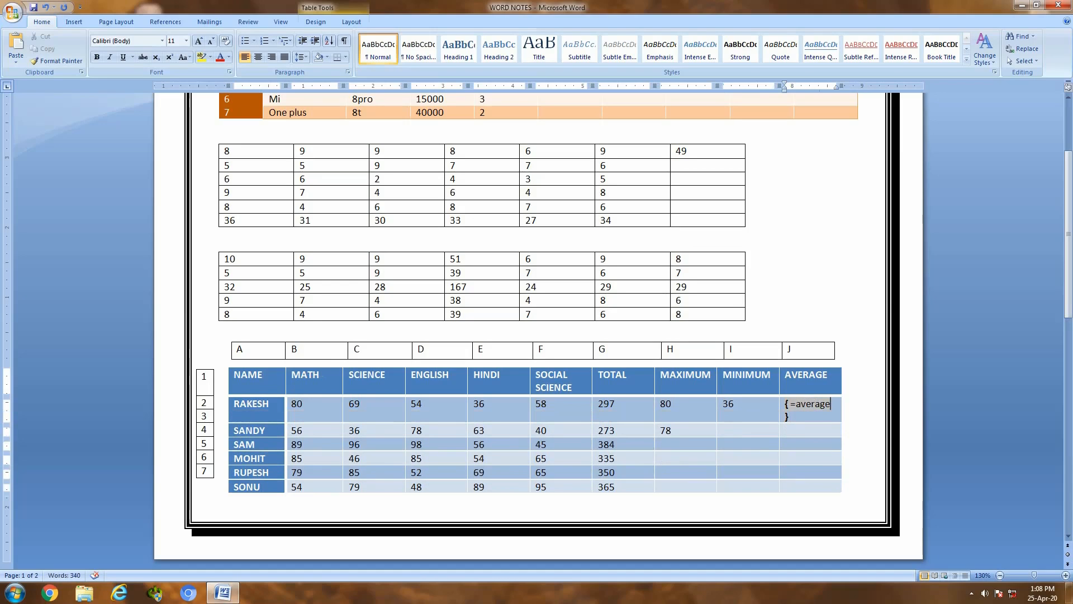
{"action": "type", "text": "(b"}
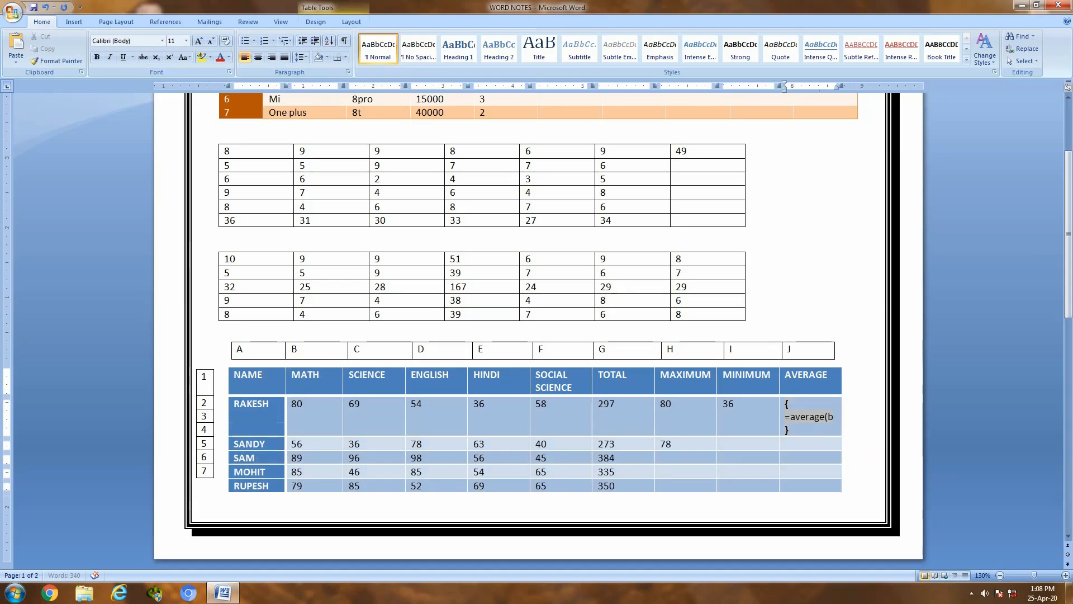
{"action": "type", "text": "2:f2"}
{"action": "key", "text": "F9"}
{"action": "left_click", "coordinate": [799, 404]}
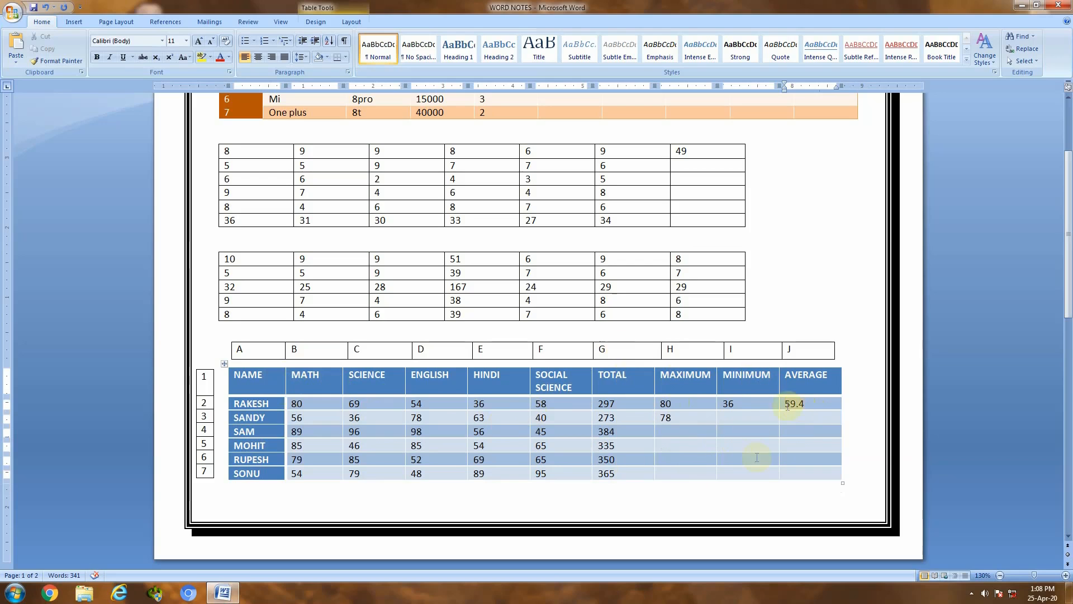
Step: Review the separate MAXIMUM, MINIMUM and AVERAGE marks tables on the second page and select the six MAXIMUM results
{"action": "scroll", "coordinate": [895, 436], "scroll_direction": "down", "scroll_amount": 6}
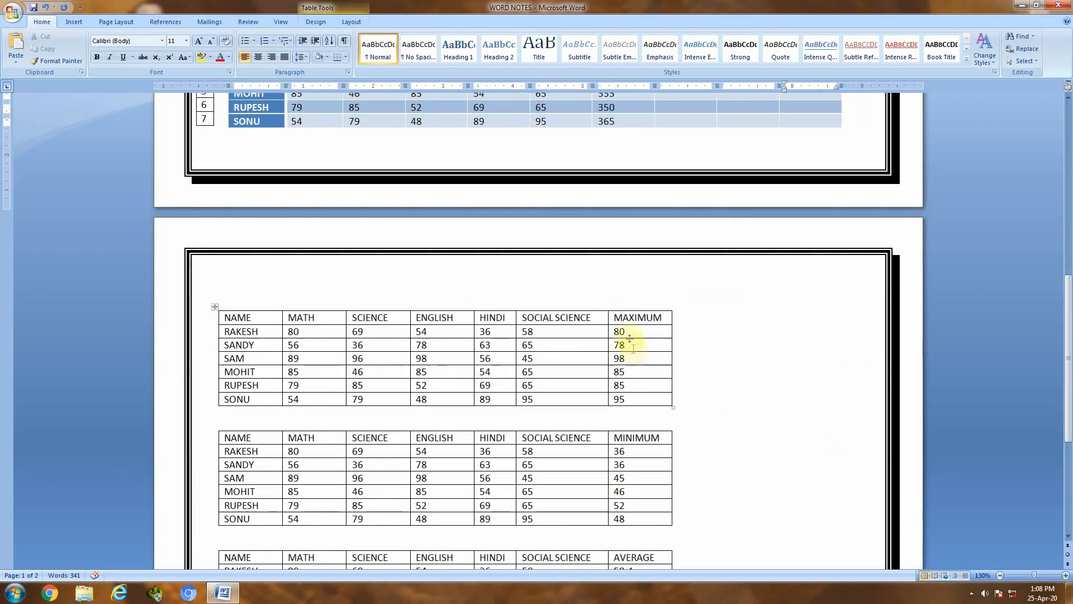
{"action": "scroll", "coordinate": [638, 340], "scroll_direction": "up", "scroll_amount": 4}
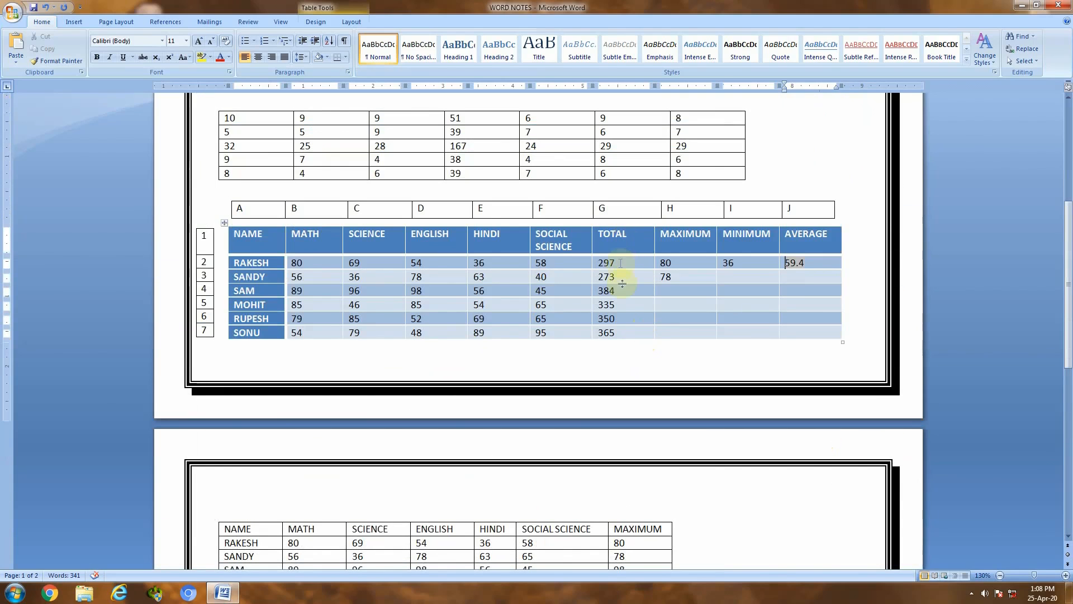
{"action": "scroll", "coordinate": [795, 403], "scroll_direction": "down", "scroll_amount": 3}
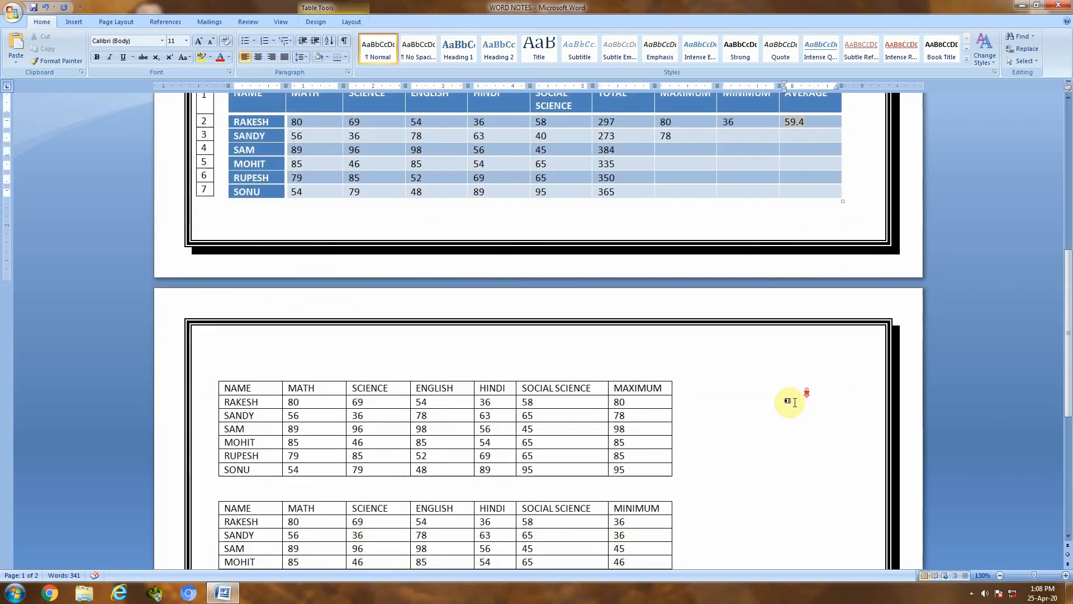
{"action": "scroll", "coordinate": [618, 379], "scroll_direction": "down", "scroll_amount": 2}
{"action": "scroll", "coordinate": [637, 403], "scroll_direction": "down", "scroll_amount": 2}
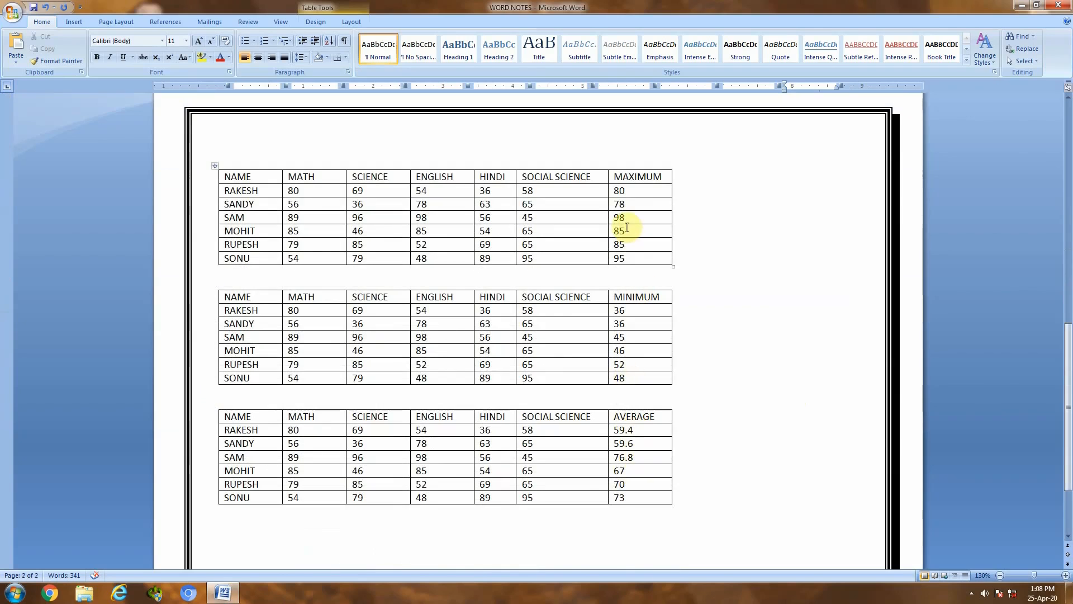
{"action": "scroll", "coordinate": [625, 225], "scroll_direction": "up", "scroll_amount": 2}
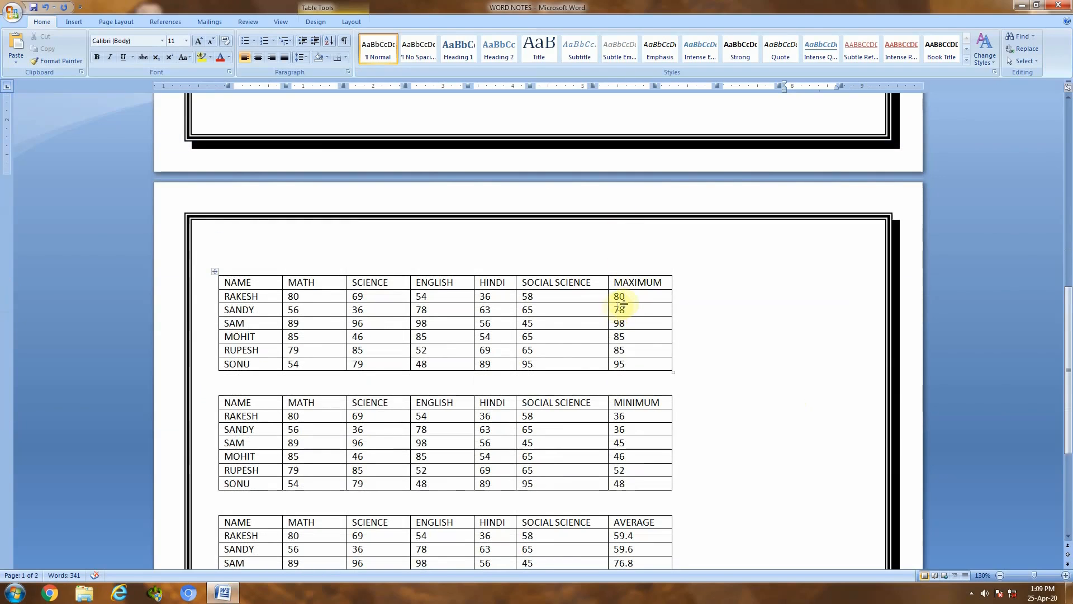
{"action": "left_click_drag", "start_coordinate": [616, 295], "coordinate": [619, 360]}
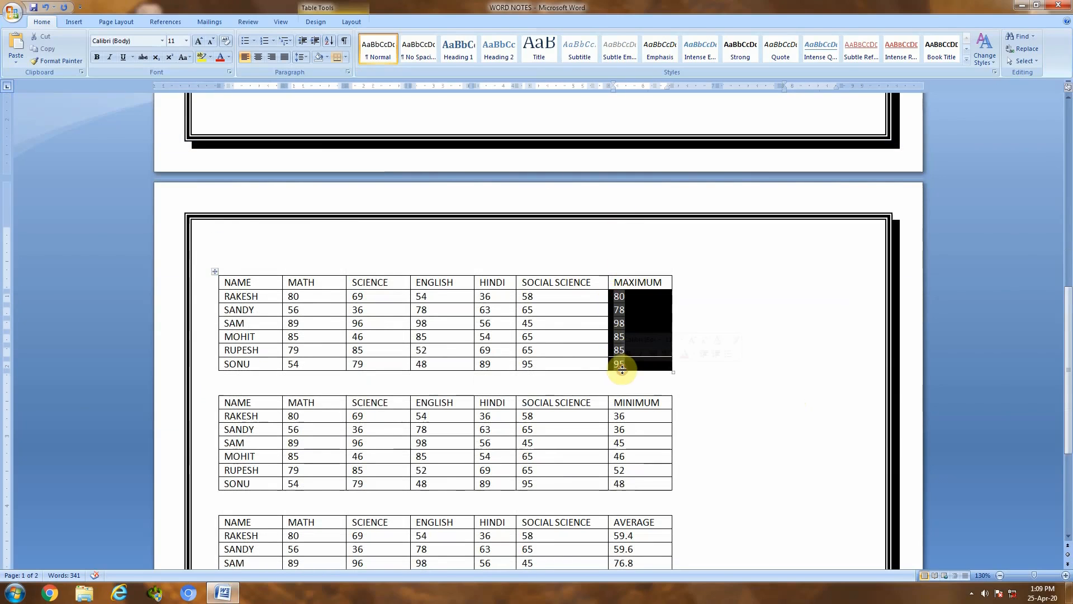
Step: Clear the six MAXIMUM results and insert the formula =max(LEFT) in the first student's MAXIMUM cell with the Formula command
{"action": "key", "text": "BackSpace"}
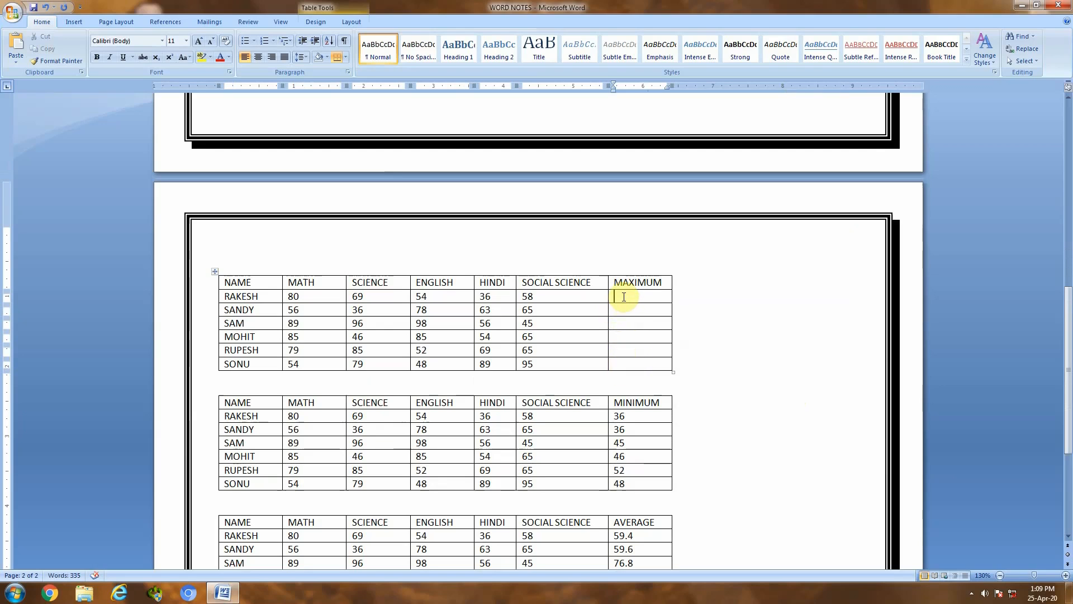
{"action": "left_click", "coordinate": [352, 22]}
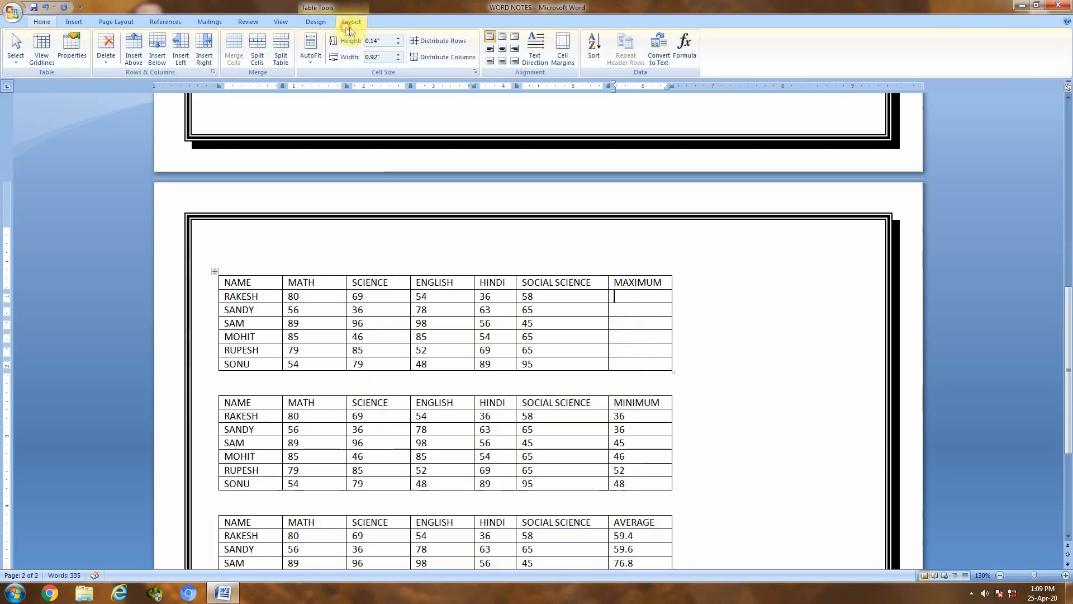
{"action": "left_click", "coordinate": [681, 63]}
{"action": "left_click_drag", "start_coordinate": [595, 264], "coordinate": [790, 223]}
{"action": "left_click", "coordinate": [746, 253]}
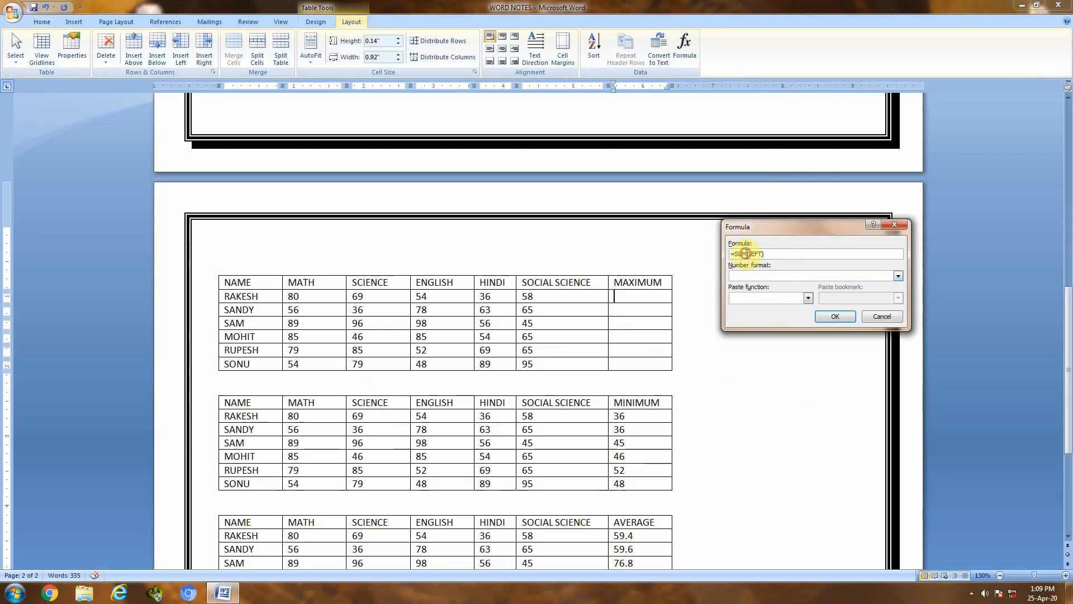
{"action": "left_click_drag", "start_coordinate": [736, 254], "coordinate": [733, 254]}
{"action": "key", "text": "BackSpace"}
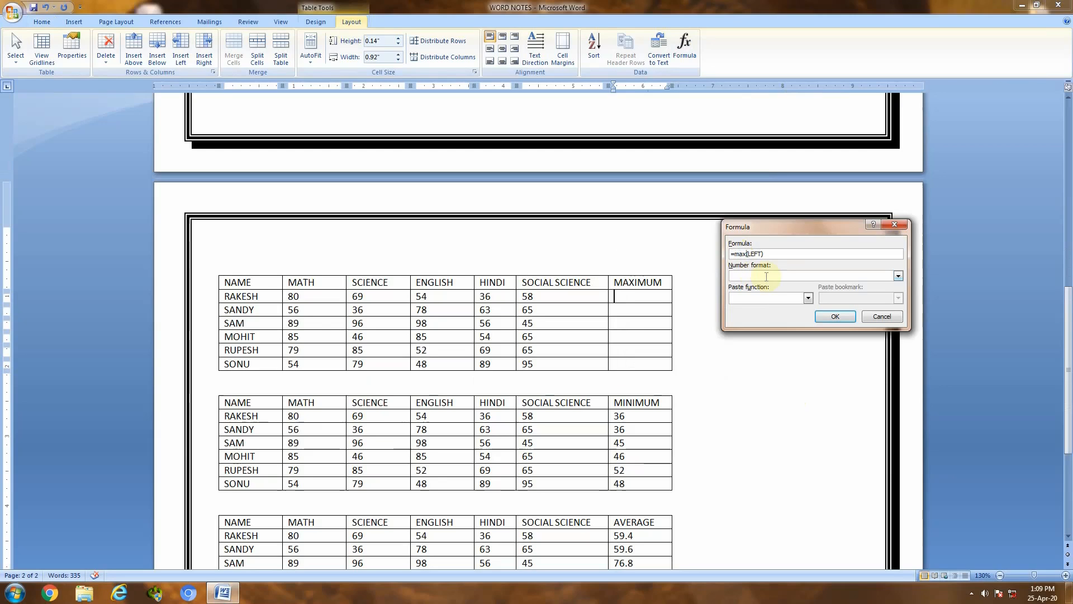
{"action": "left_click", "coordinate": [835, 316]}
Step: Copy the first student's MAXIMUM formula into the five cells below and update those fields
{"action": "left_click_drag", "start_coordinate": [639, 298], "coordinate": [626, 364]}
{"action": "left_click", "coordinate": [639, 300]}
{"action": "key", "text": "ctrl+v"}
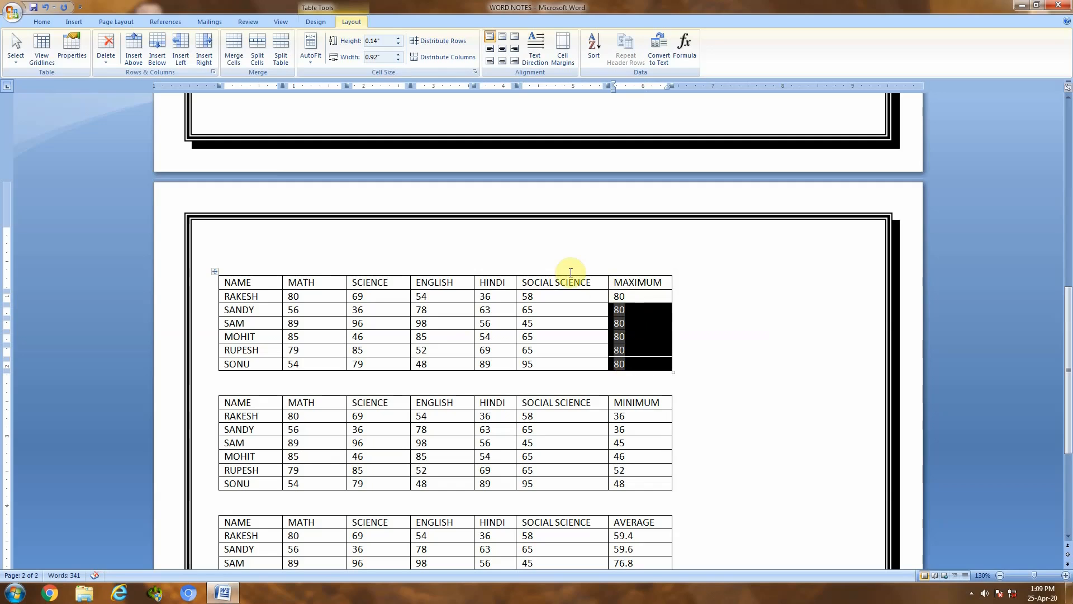
{"action": "key", "text": "F9"}
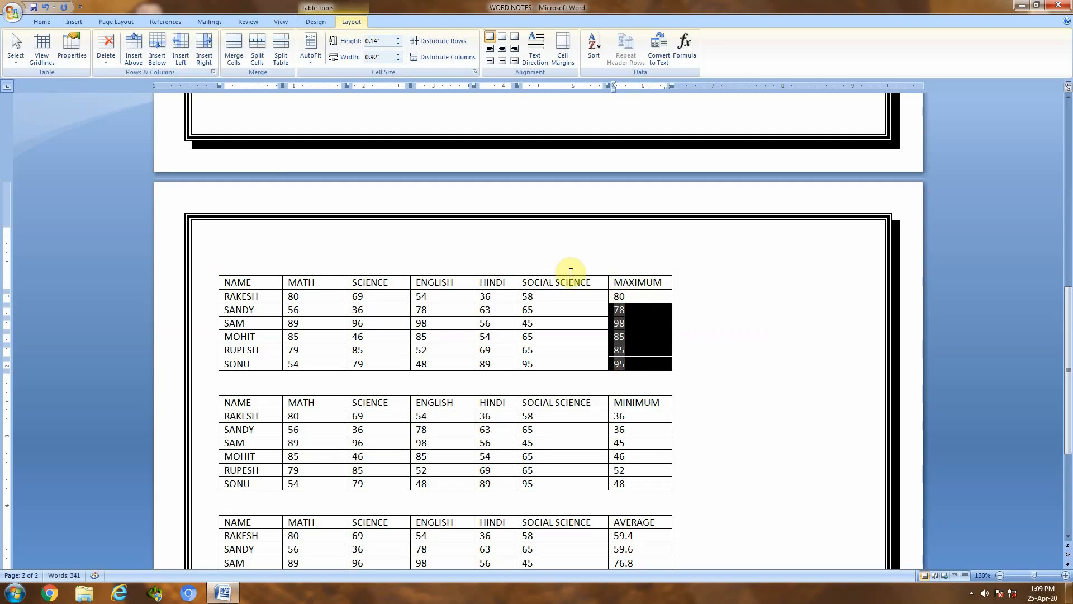
Step: Clear the six MINIMUM results and insert the formula =min(LEFT) in the first student's MINIMUM cell with the Formula command
{"action": "double_click", "coordinate": [621, 417]}
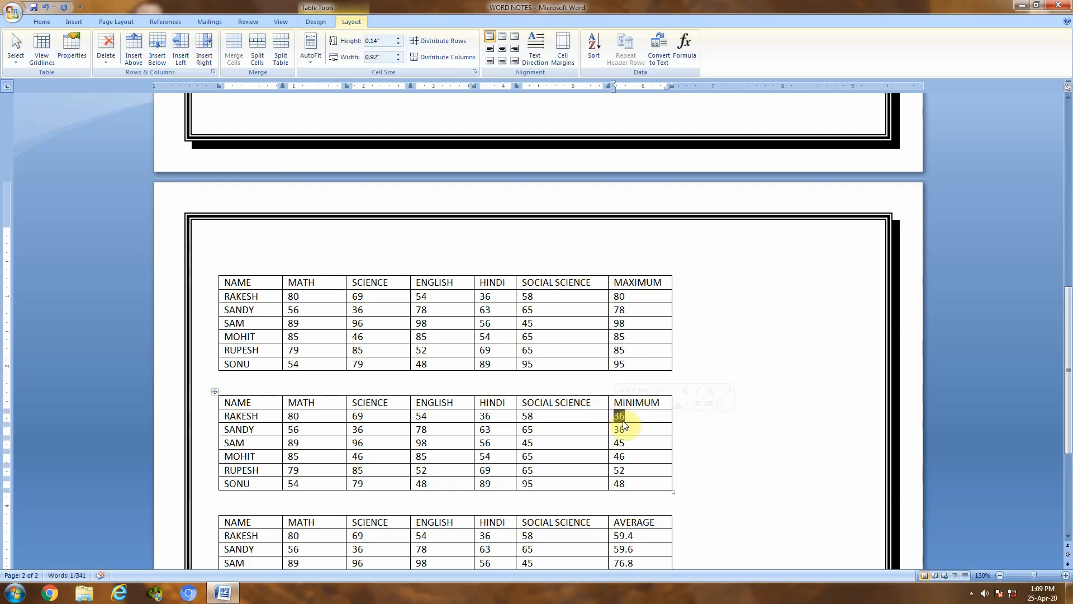
{"action": "left_click_drag", "start_coordinate": [623, 424], "coordinate": [627, 484]}
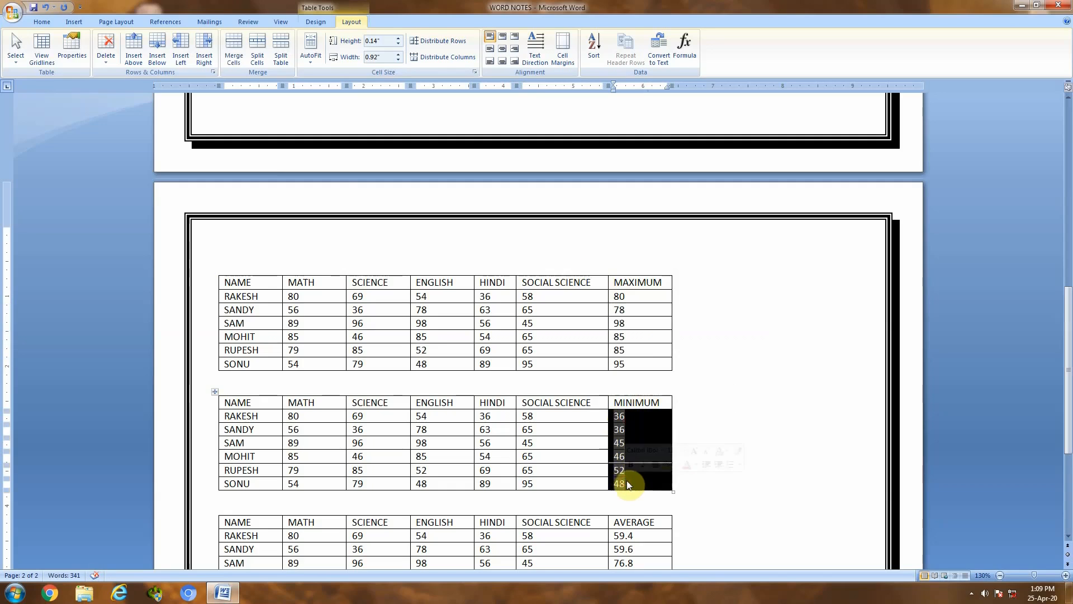
{"action": "key", "text": "Delete"}
{"action": "left_click", "coordinate": [684, 48]}
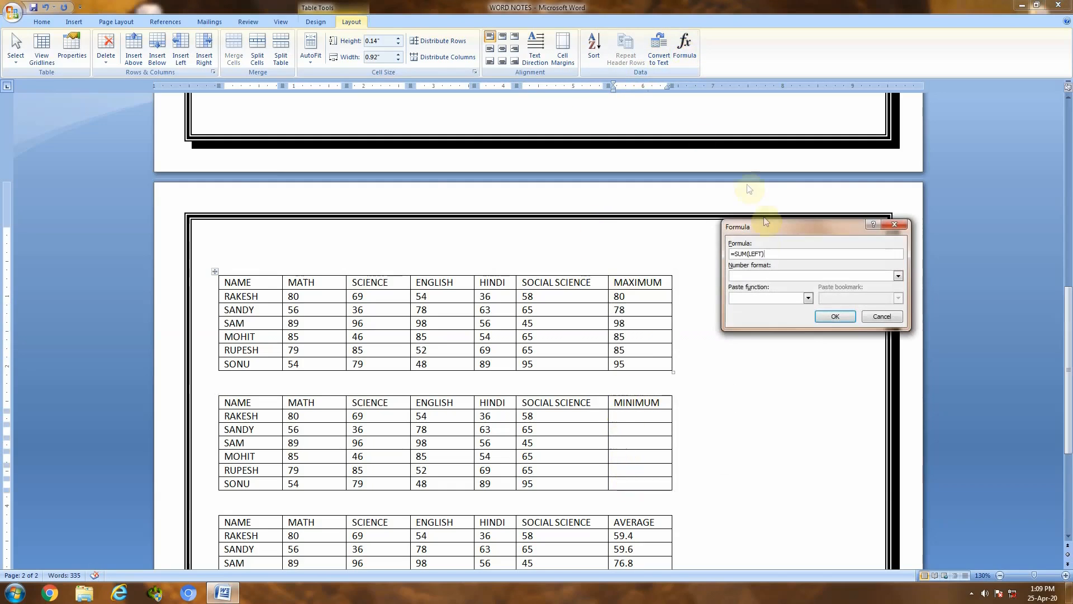
{"action": "left_click_drag", "start_coordinate": [748, 255], "coordinate": [735, 256]}
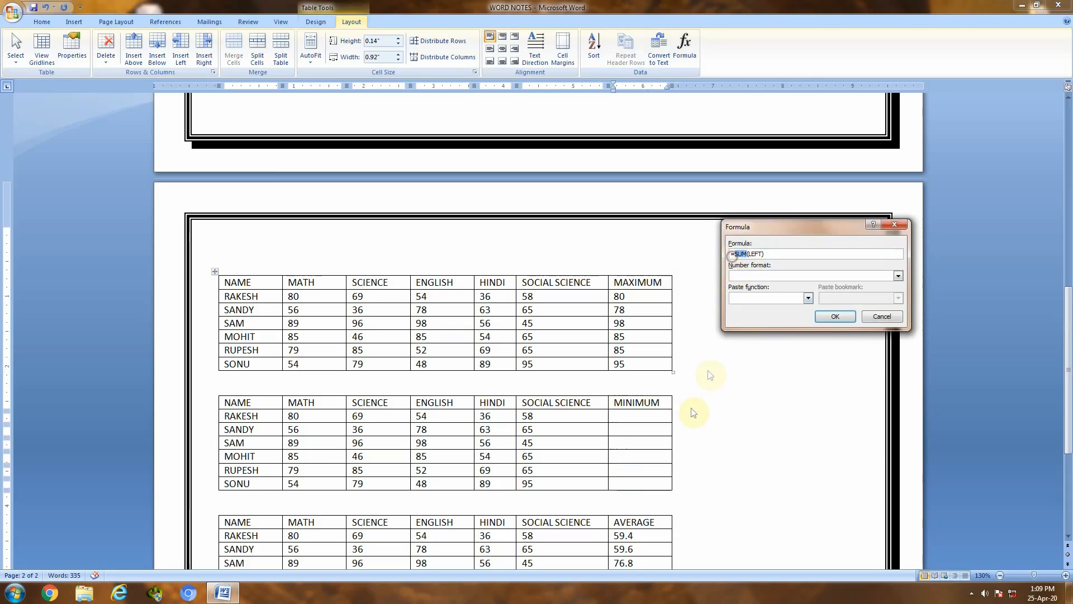
{"action": "type", "text": "min"}
{"action": "left_click", "coordinate": [829, 318]}
Step: Copy the first student's MINIMUM formula into the five cells below and update those fields
{"action": "double_click", "coordinate": [619, 416]}
{"action": "left_click_drag", "start_coordinate": [621, 423], "coordinate": [634, 479]}
{"action": "key", "text": "ctrl+v"}
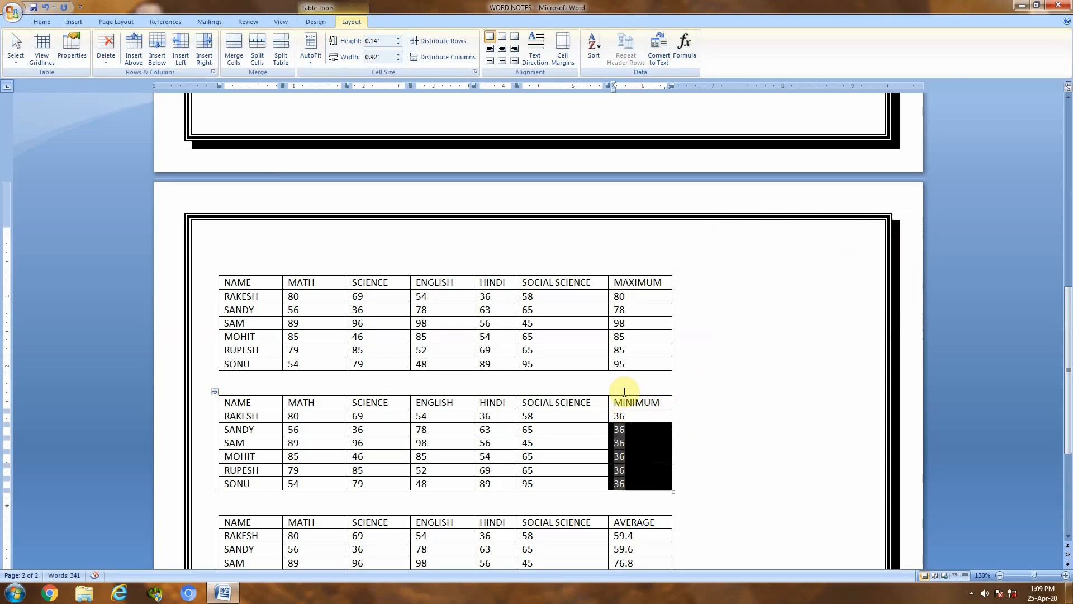
{"action": "key", "text": "F9"}
Step: Clear the six AVERAGE results and calculate the field formula =average(left) in the first student's AVERAGE cell, without a stray equals sign before it
{"action": "scroll", "coordinate": [639, 480], "scroll_direction": "down", "scroll_amount": 2}
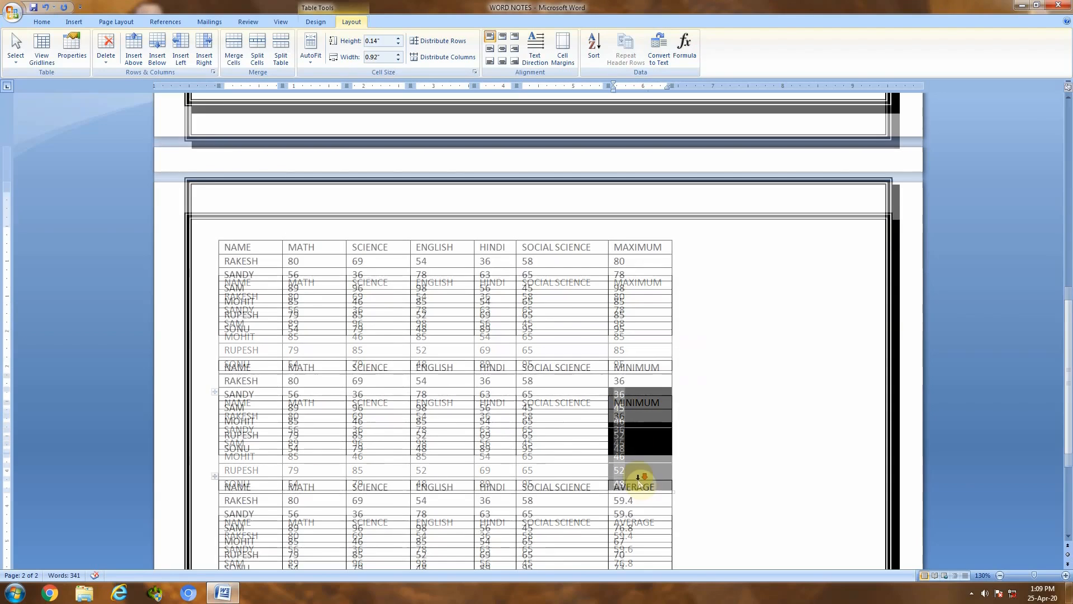
{"action": "left_click_drag", "start_coordinate": [632, 466], "coordinate": [632, 526]}
{"action": "key", "text": "Delete"}
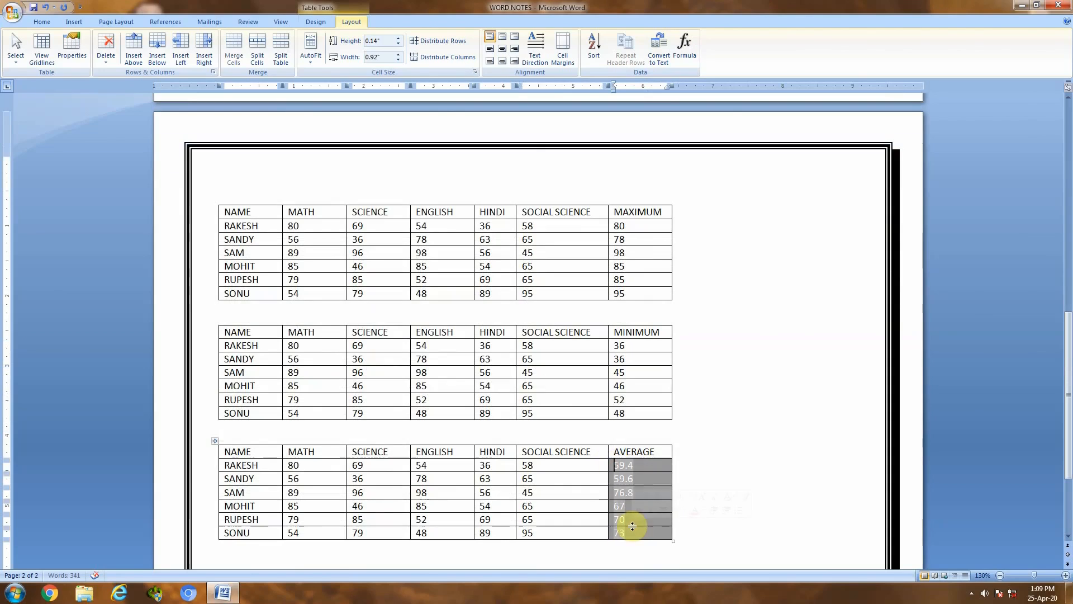
{"action": "type", "text": "="}
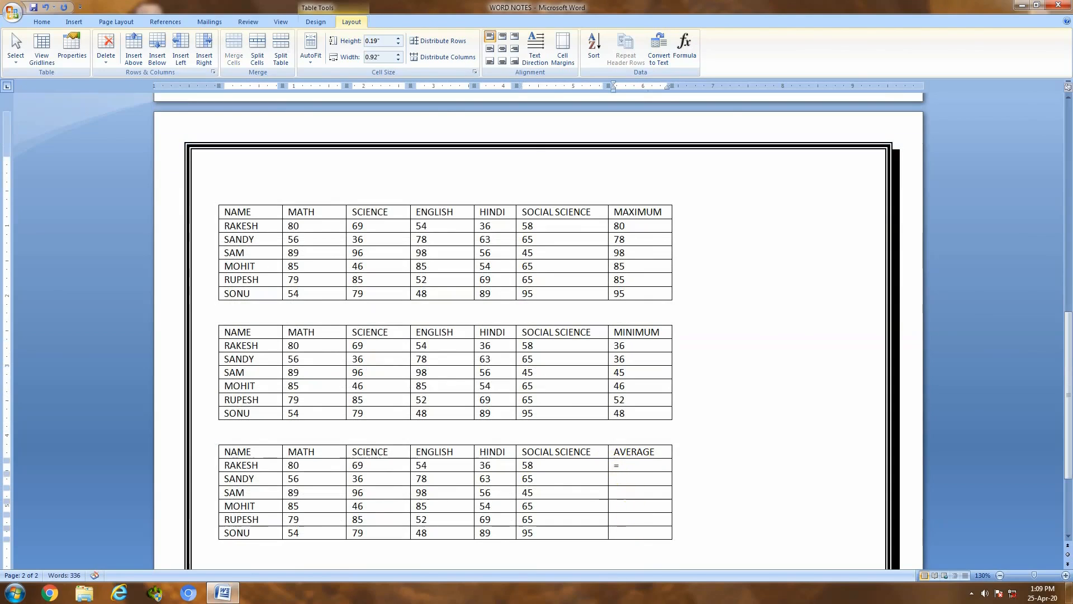
{"action": "left_click", "coordinate": [620, 466]}
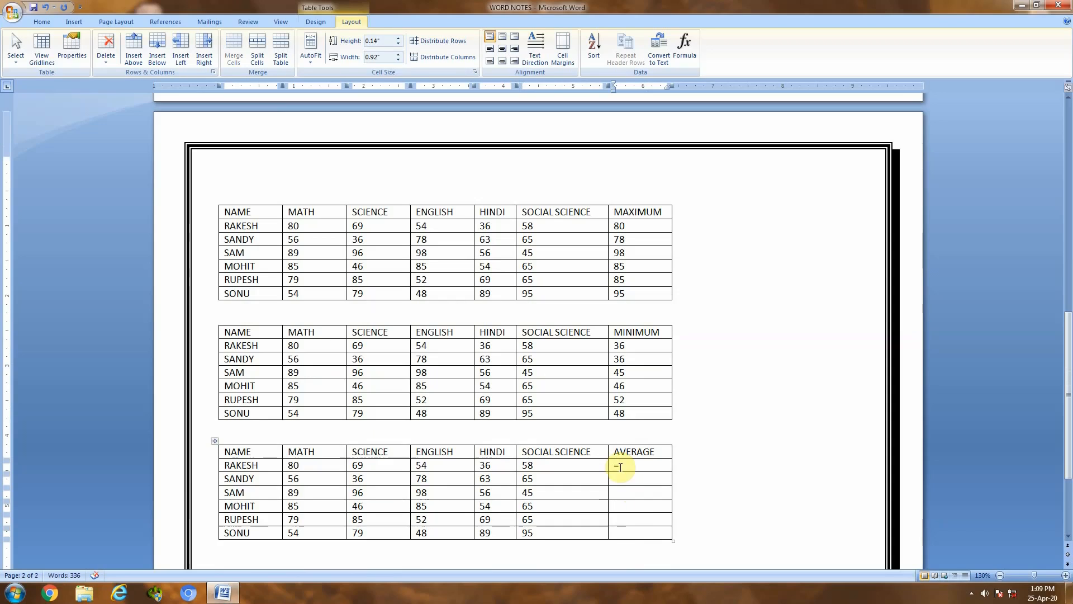
{"action": "key", "text": "ctrl+F9"}
{"action": "type", "text": "="}
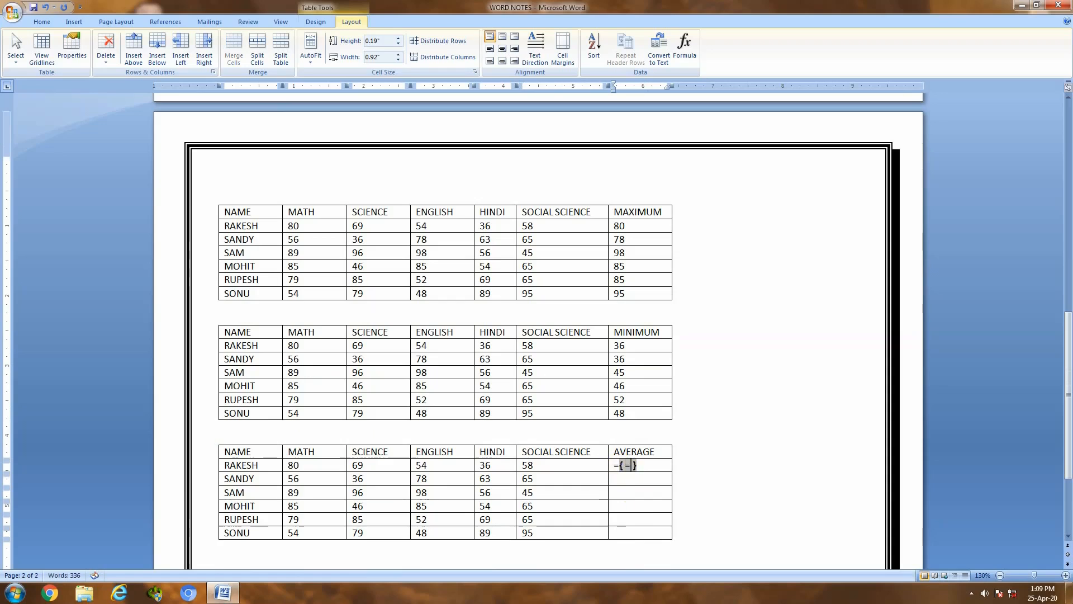
{"action": "type", "text": "average"}
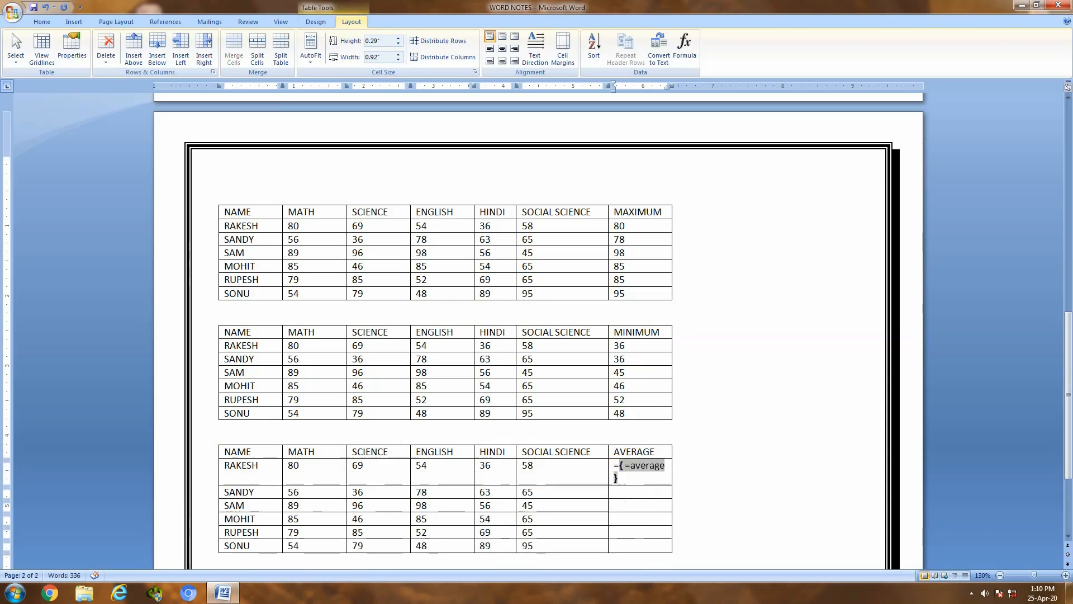
{"action": "type", "text": "(left)"}
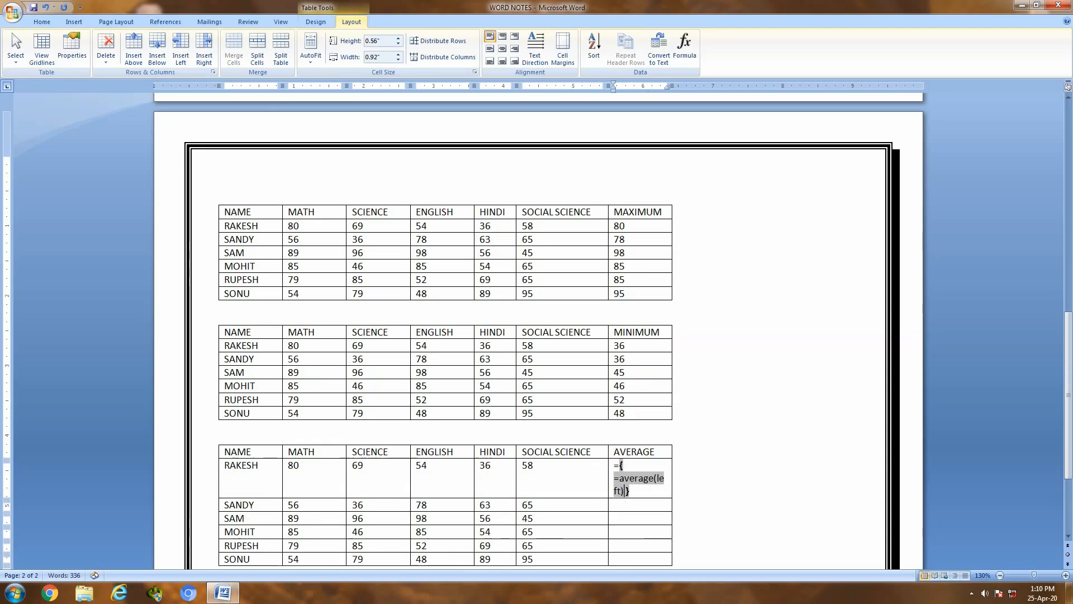
{"action": "key", "text": "F9"}
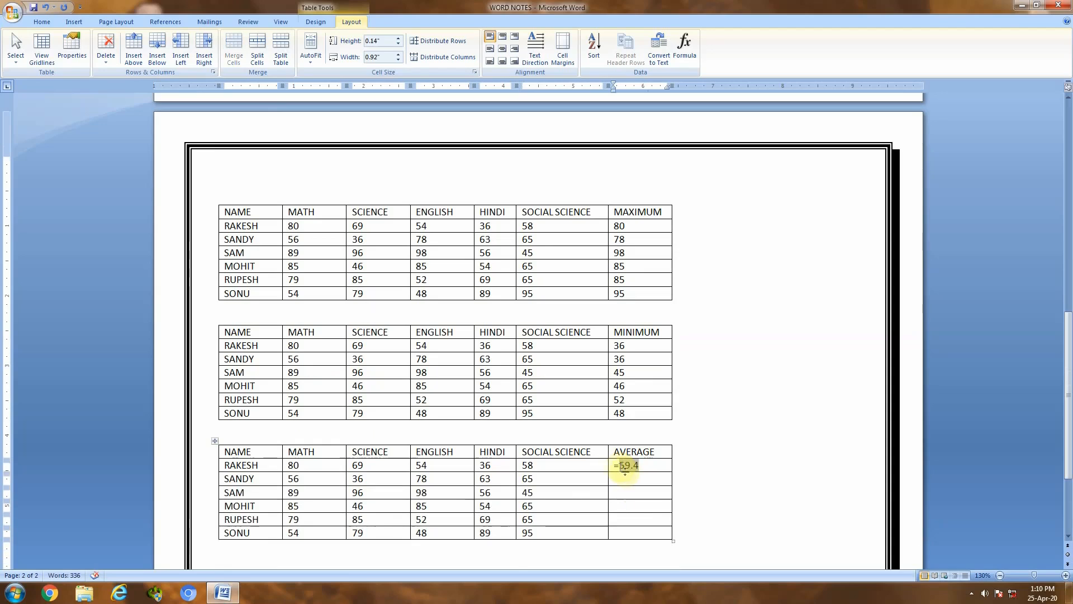
{"action": "key", "text": "BackSpace"}
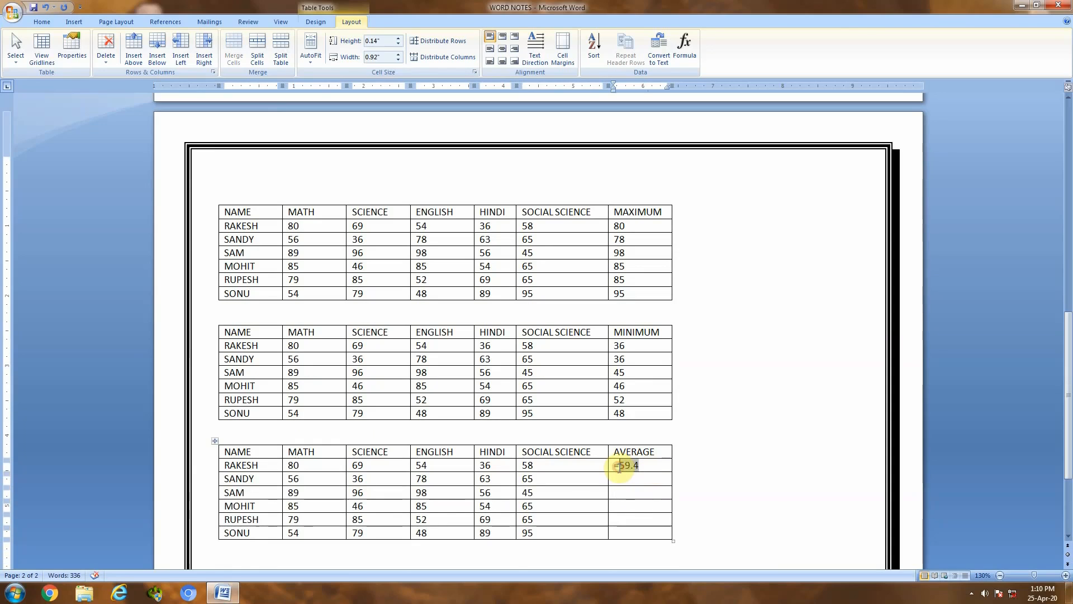
Step: Copy the first student's AVERAGE field into the five cells below and update those fields
{"action": "left_click_drag", "start_coordinate": [644, 466], "coordinate": [634, 537]}
{"action": "type", "text": "59.4 59.4 59.4 59.4 59.4"}
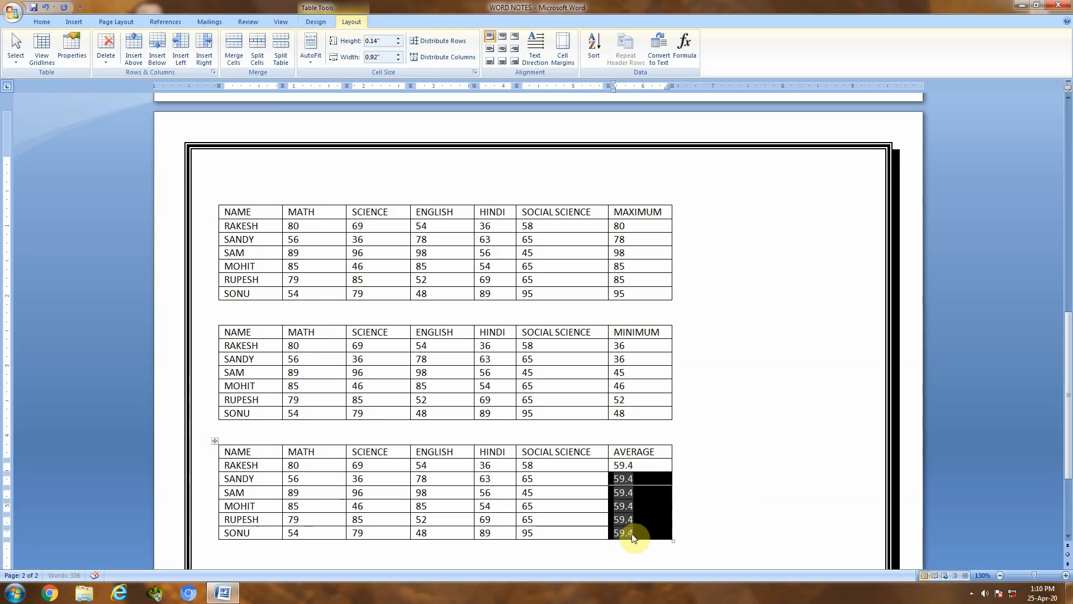
{"action": "key", "text": "F9"}
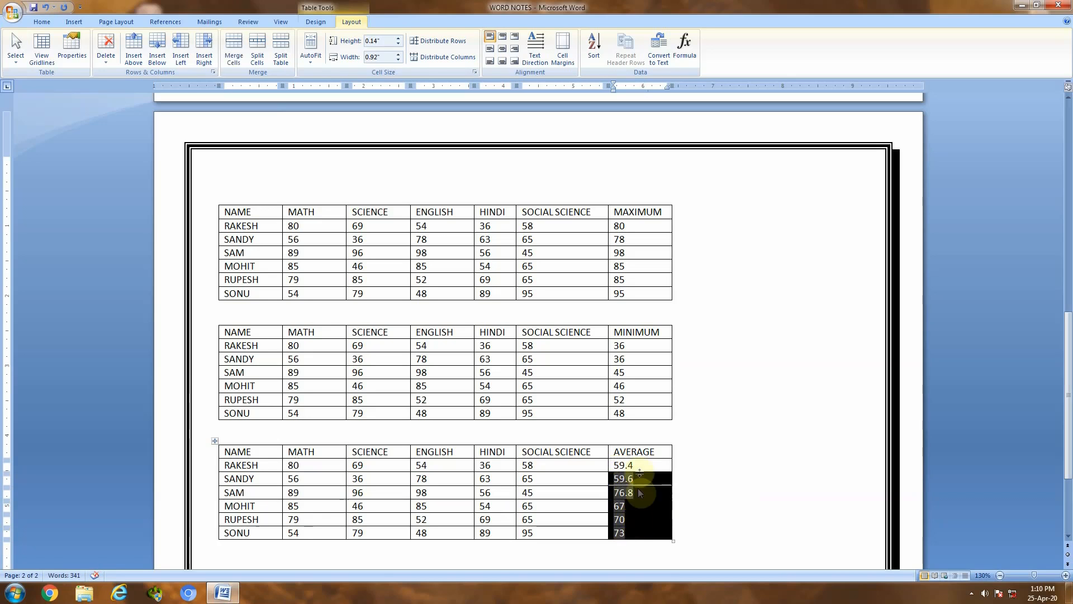
{"action": "scroll", "coordinate": [642, 510], "scroll_direction": "down", "scroll_amount": 5}
{"action": "scroll", "coordinate": [641, 509], "scroll_direction": "up", "scroll_amount": 4}
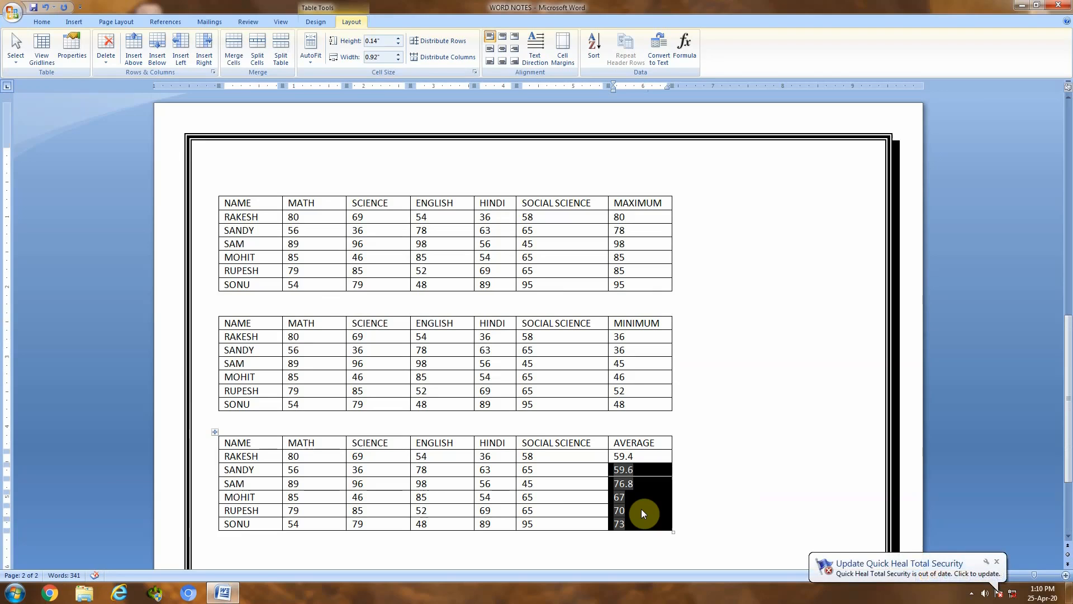
{"action": "scroll", "coordinate": [626, 405], "scroll_direction": "up", "scroll_amount": 5}
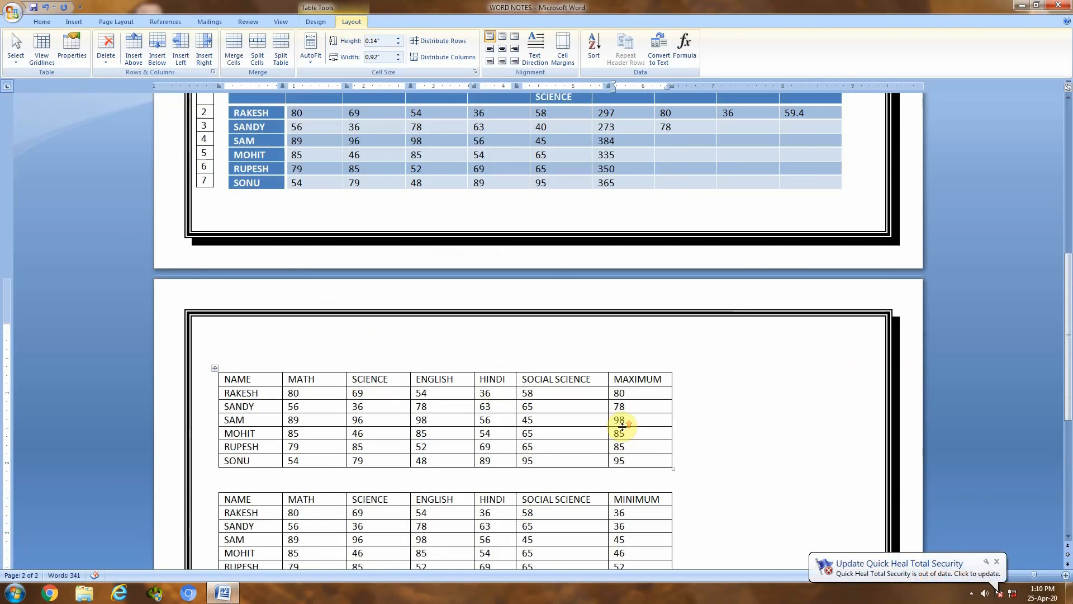
{"action": "scroll", "coordinate": [622, 426], "scroll_direction": "up", "scroll_amount": 12}
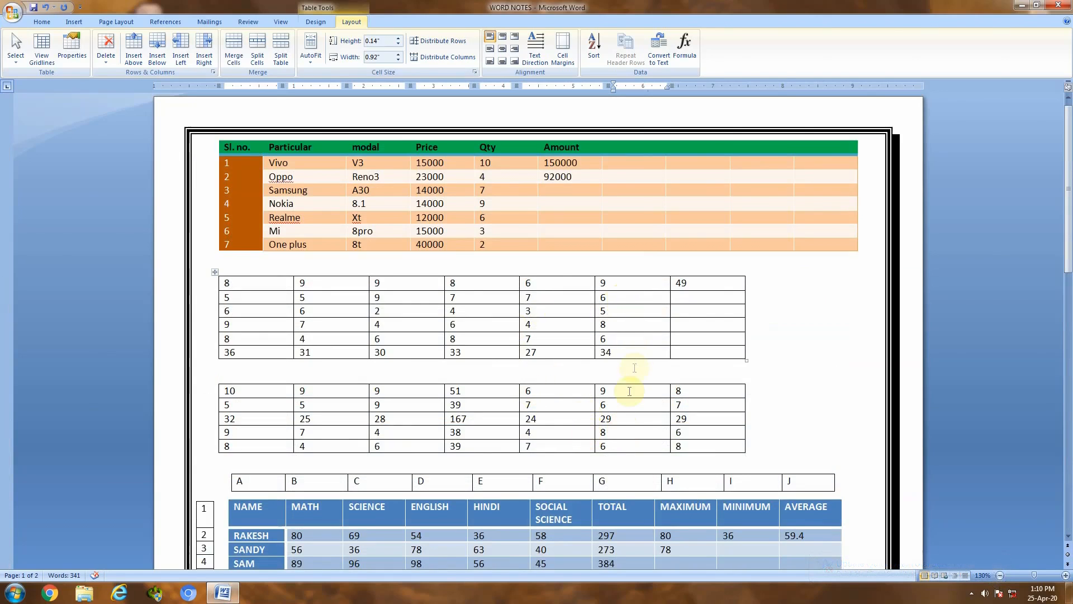
{"action": "left_click", "coordinate": [638, 483]}
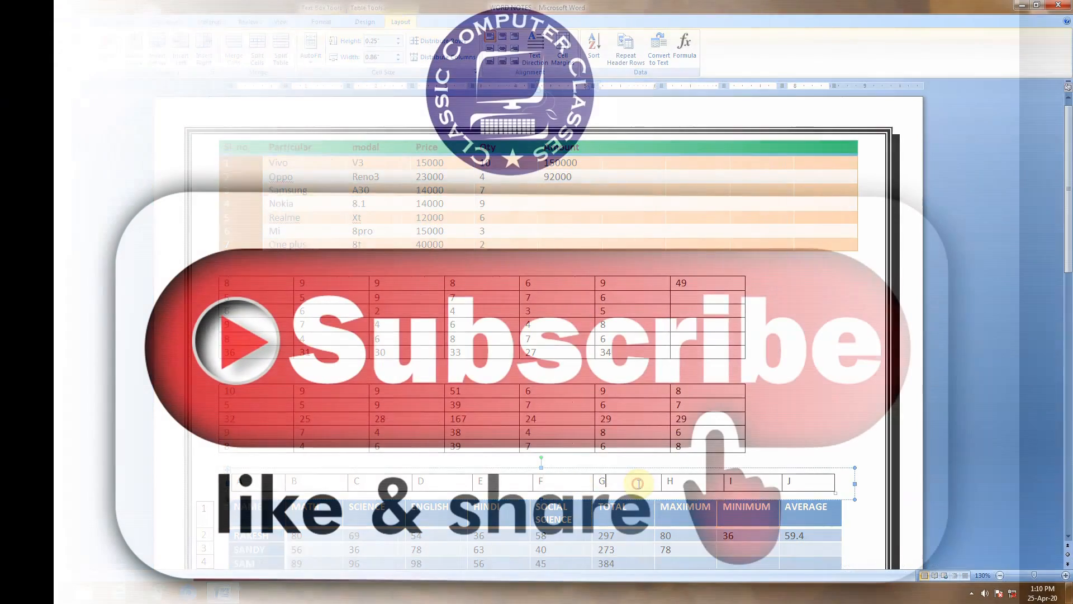